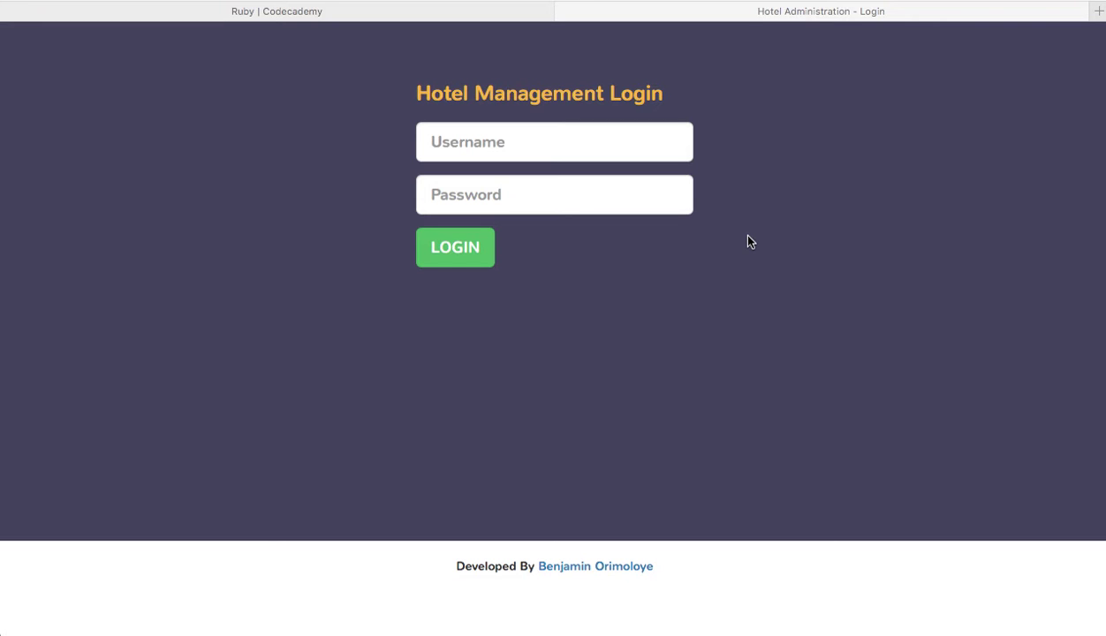
Step: Log in with the administrator's username and password to reach the Overview dashboard
{"action": "left_click", "coordinate": [601, 144]}
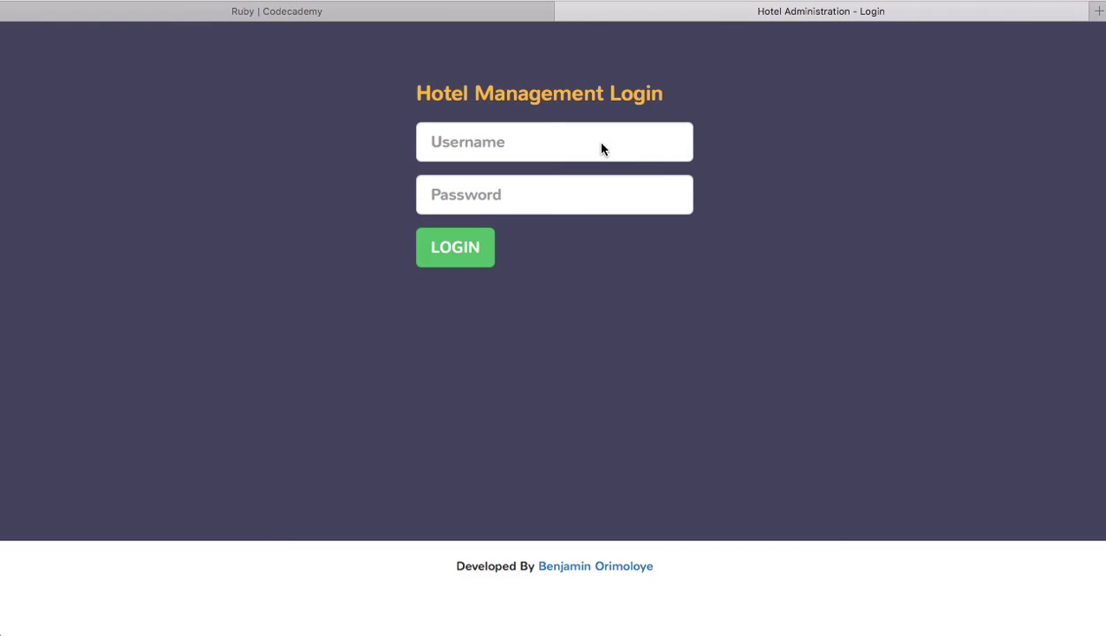
{"action": "left_click", "coordinate": [521, 142]}
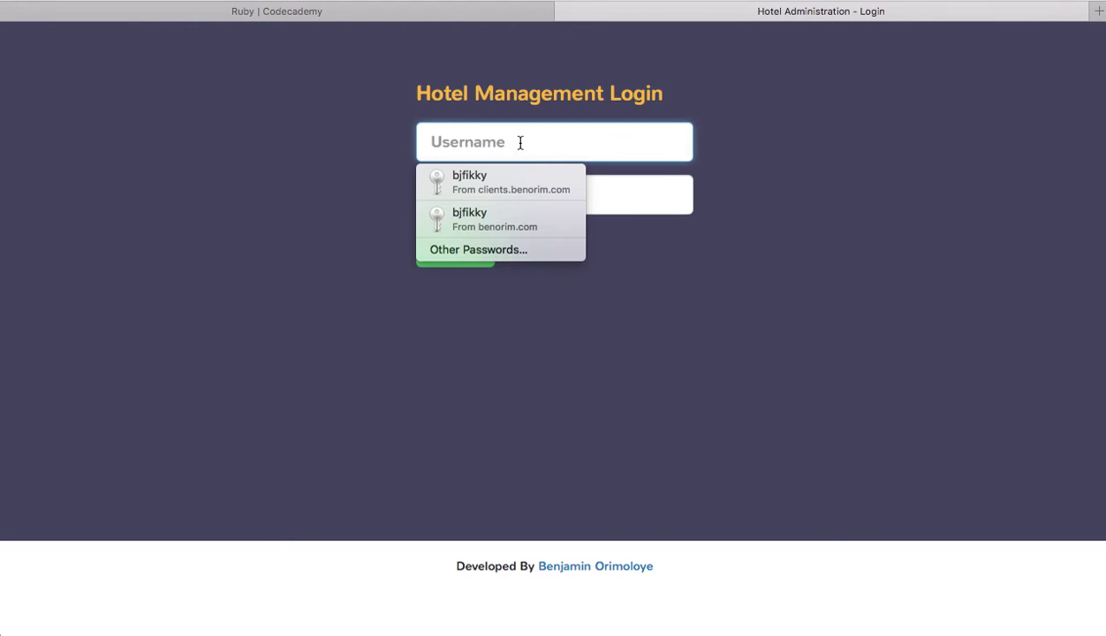
{"action": "type", "text": "bjfikky"}
{"action": "key", "text": "Tab"}
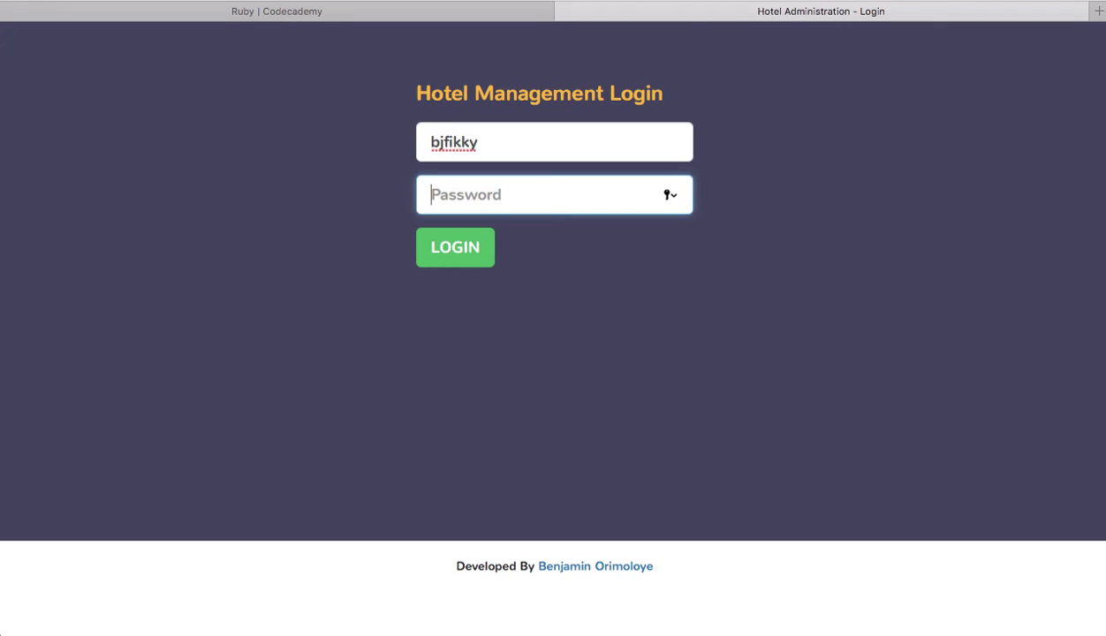
{"action": "type", "text": "••••••••"}
{"action": "left_click", "coordinate": [452, 248]}
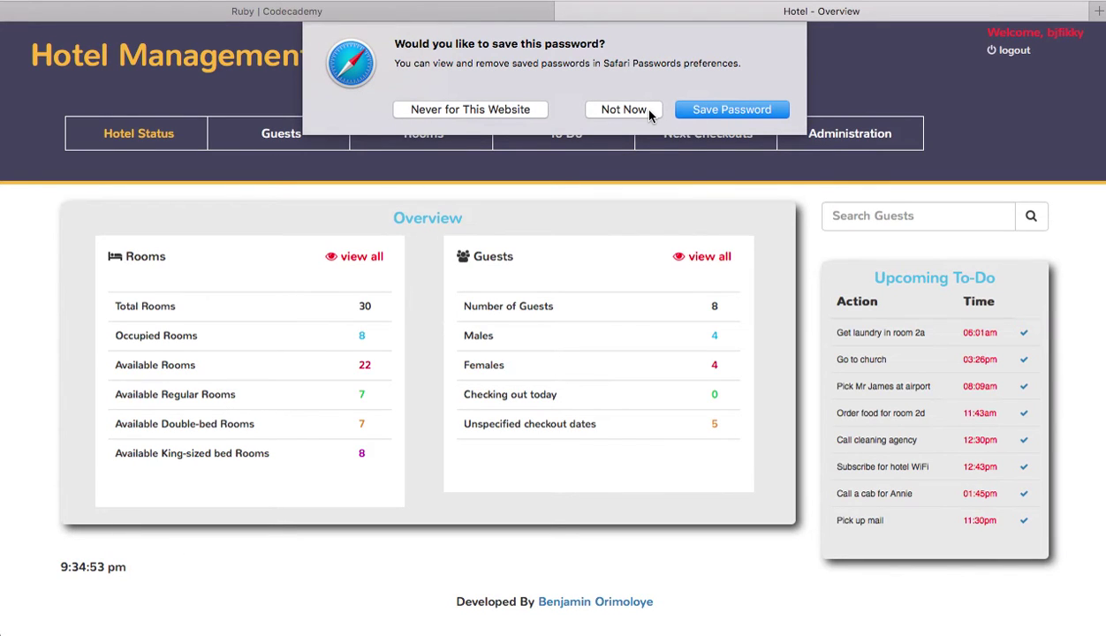
Step: Decline Safari's offer to save the login password
{"action": "left_click", "coordinate": [648, 110]}
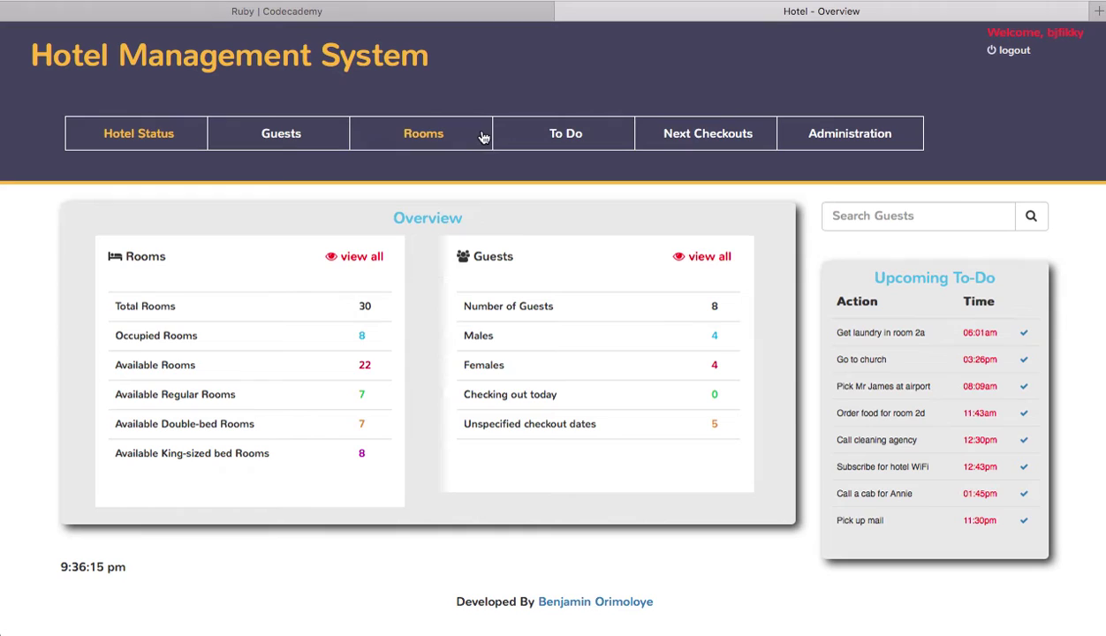
{"action": "left_click", "coordinate": [268, 131]}
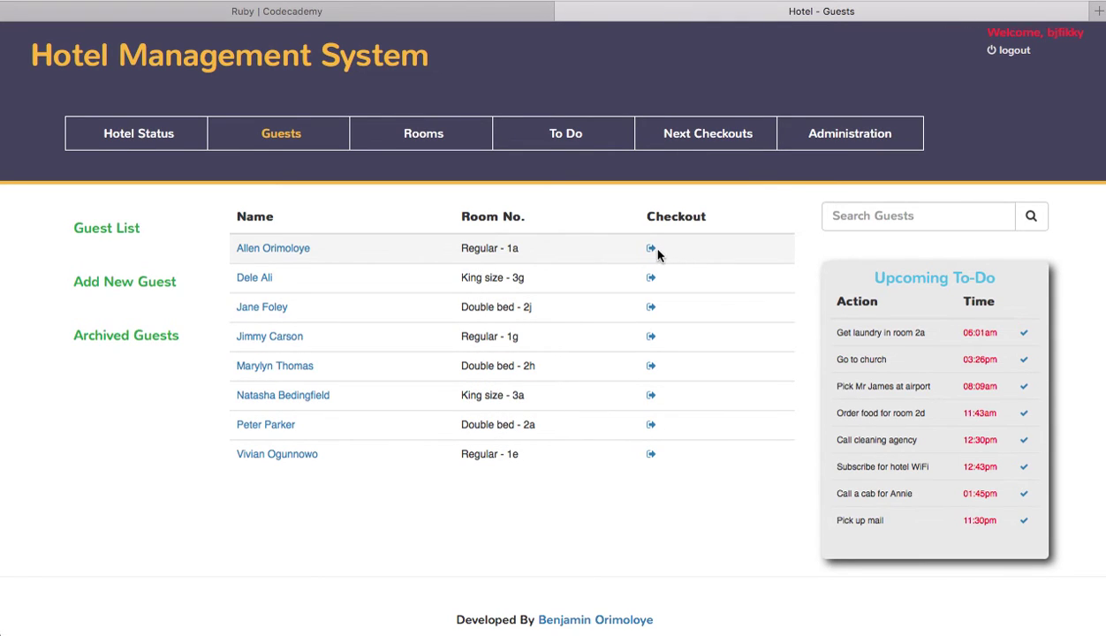
Step: Start a new guest entry with the guest's first and last name, ID number, phone number and address
{"action": "left_click", "coordinate": [110, 283]}
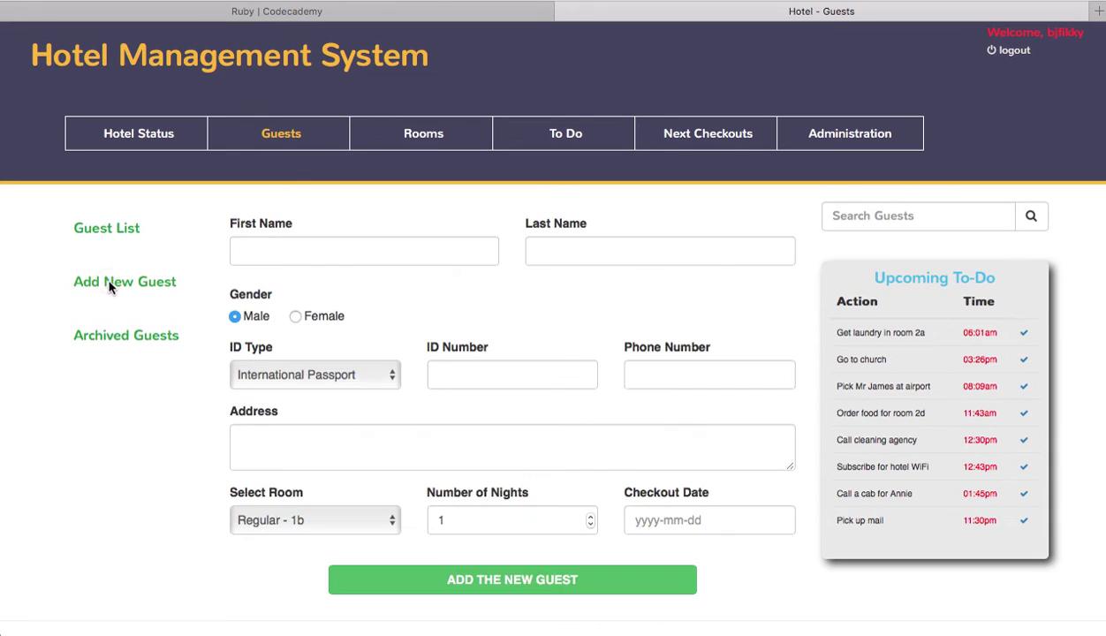
{"action": "left_click", "coordinate": [312, 251]}
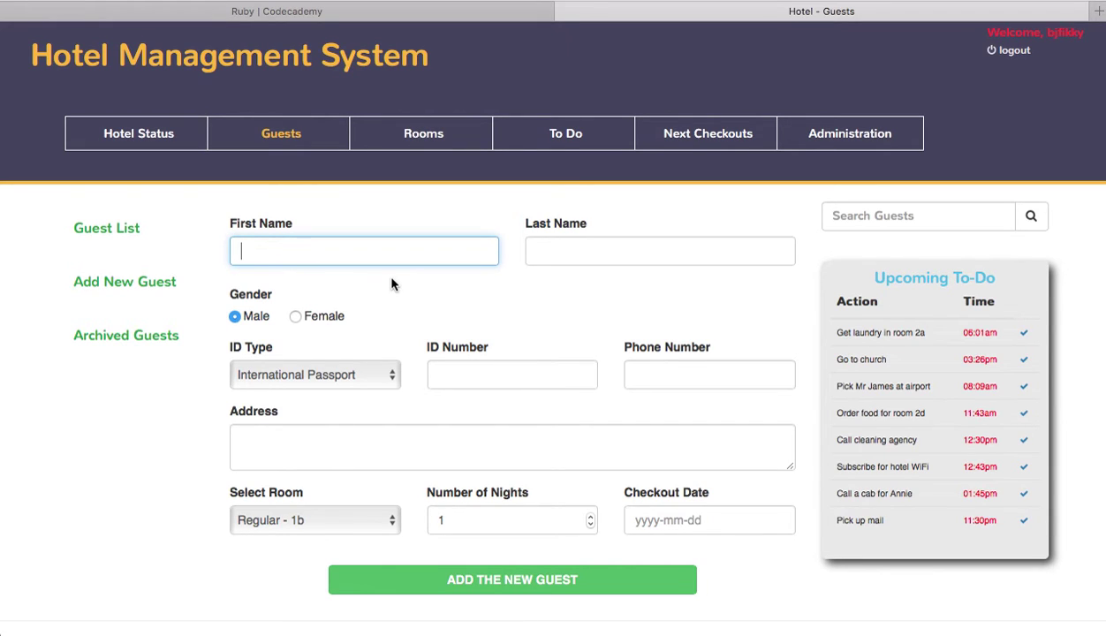
{"action": "type", "text": "John"}
{"action": "left_click", "coordinate": [530, 251]}
{"action": "type", "text": "Doe"}
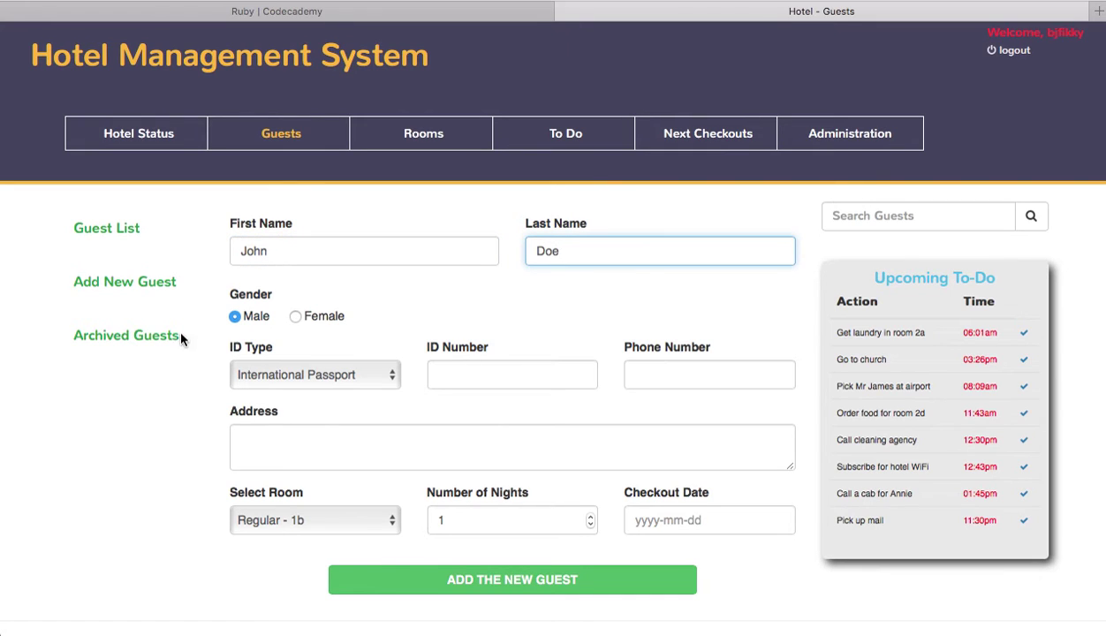
{"action": "left_click", "coordinate": [448, 371]}
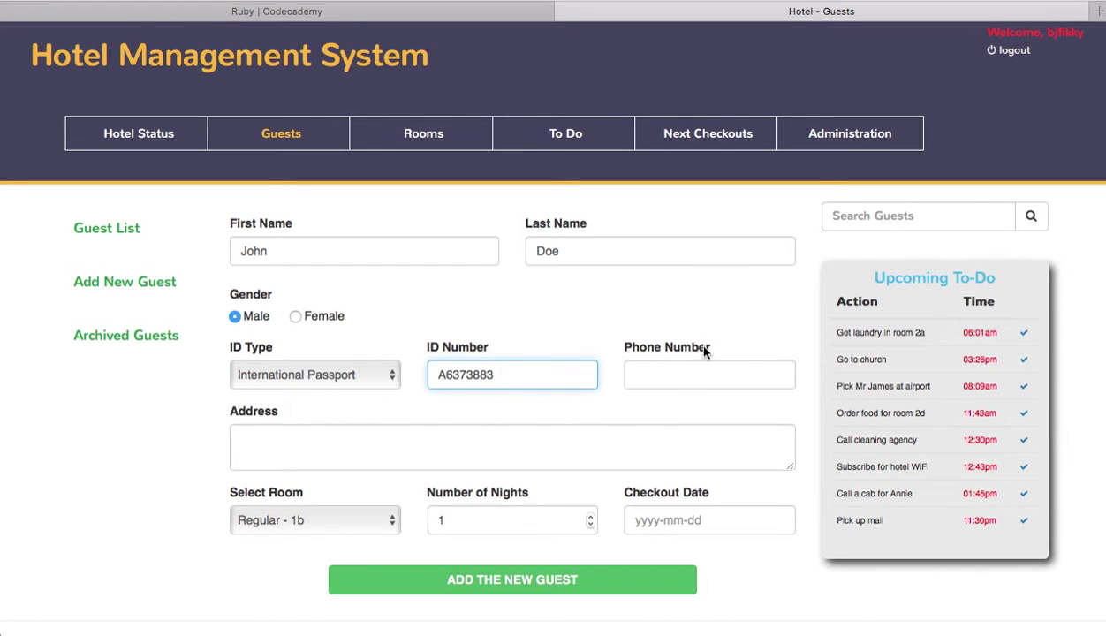
{"action": "left_click", "coordinate": [663, 370]}
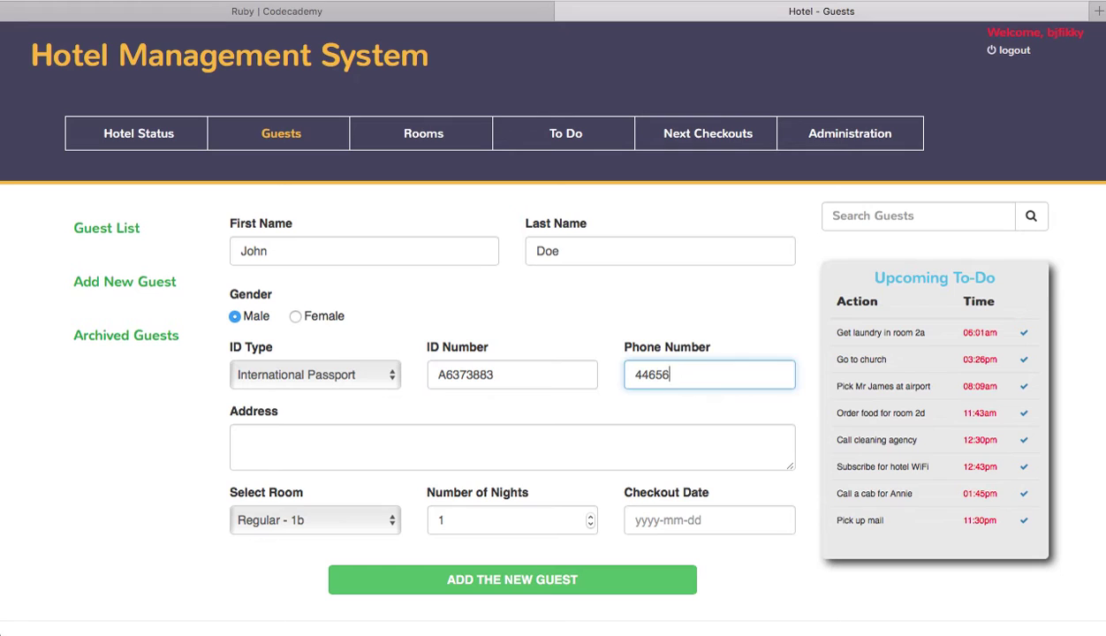
{"action": "left_click", "coordinate": [435, 439]}
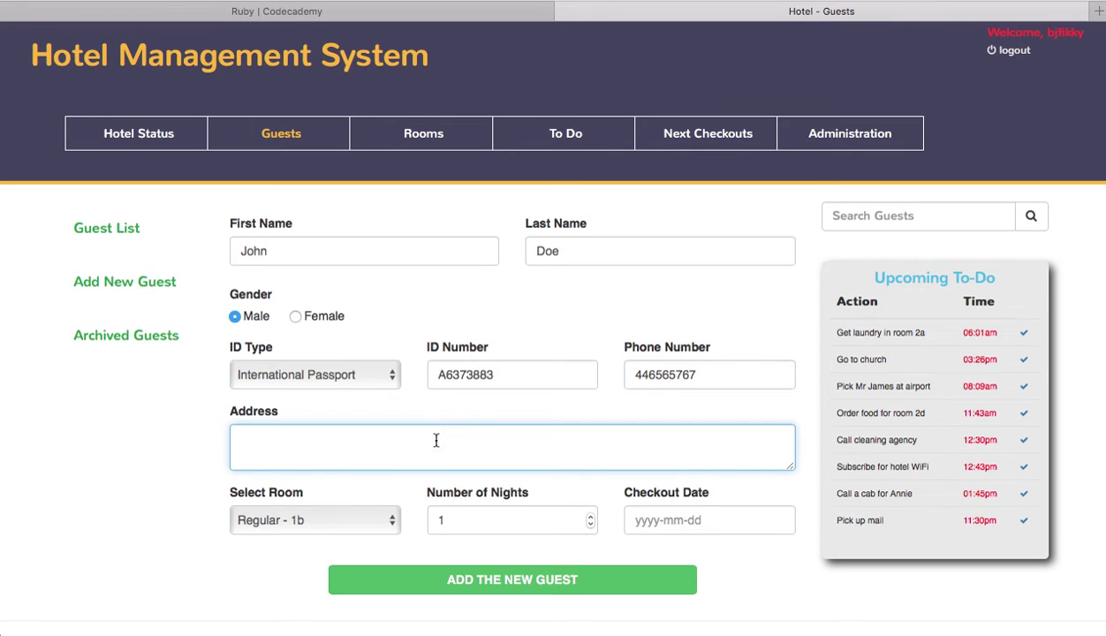
{"action": "type", "text": "New York, New"}
{"action": "type", "text": "York"}
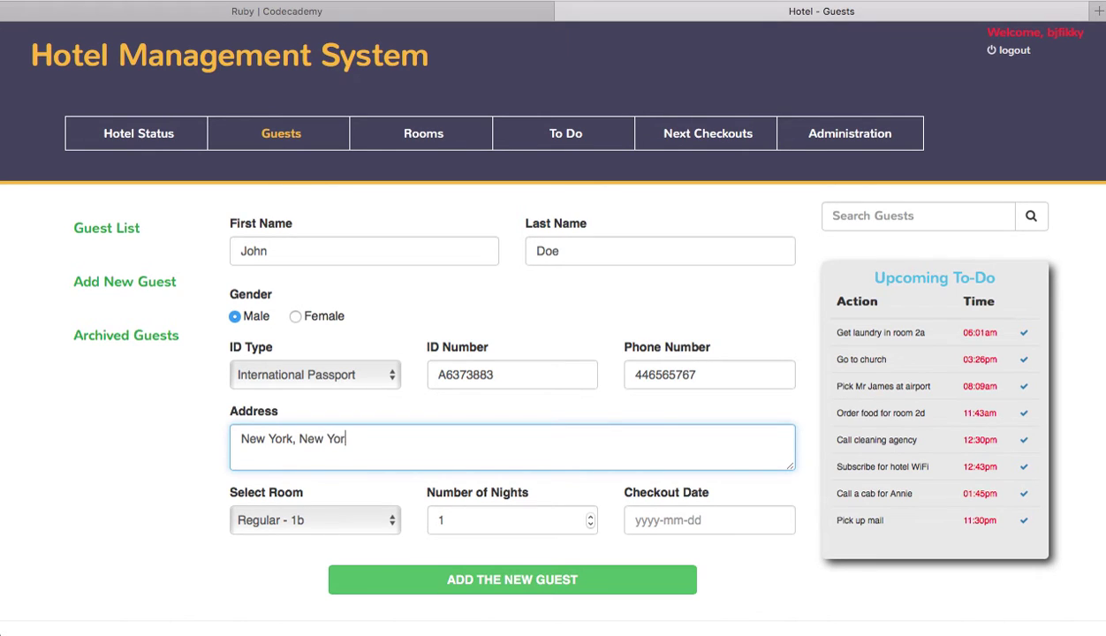
Step: Assign room King size - 3b, set checkout date 2016-12-25, and save the guest
{"action": "left_click", "coordinate": [318, 527]}
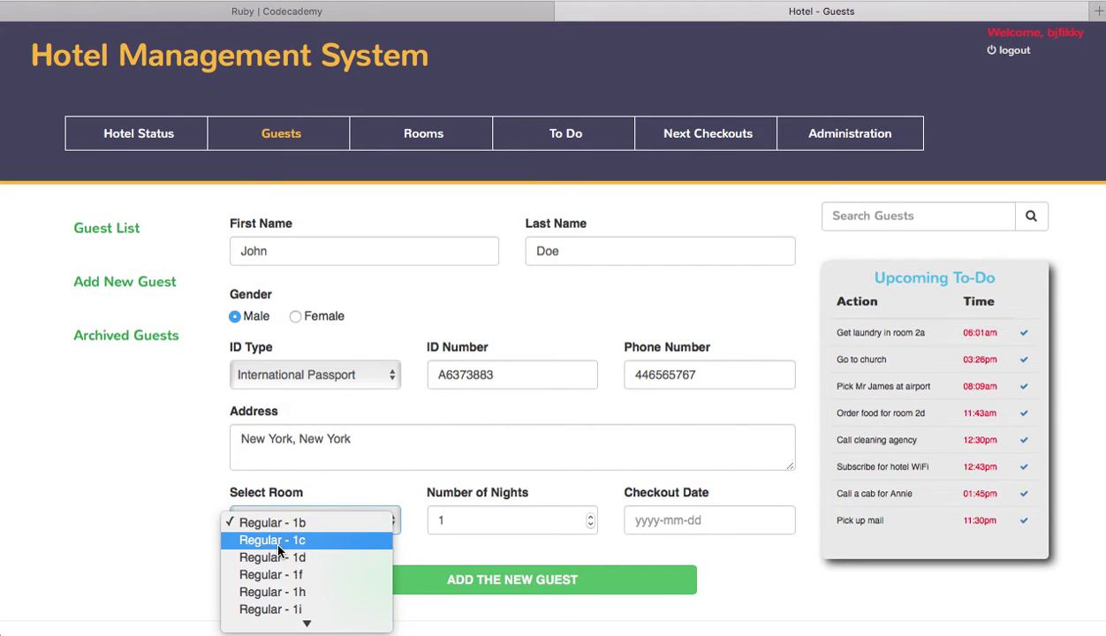
{"action": "scroll", "coordinate": [278, 549], "scroll_direction": "down", "scroll_amount": 10}
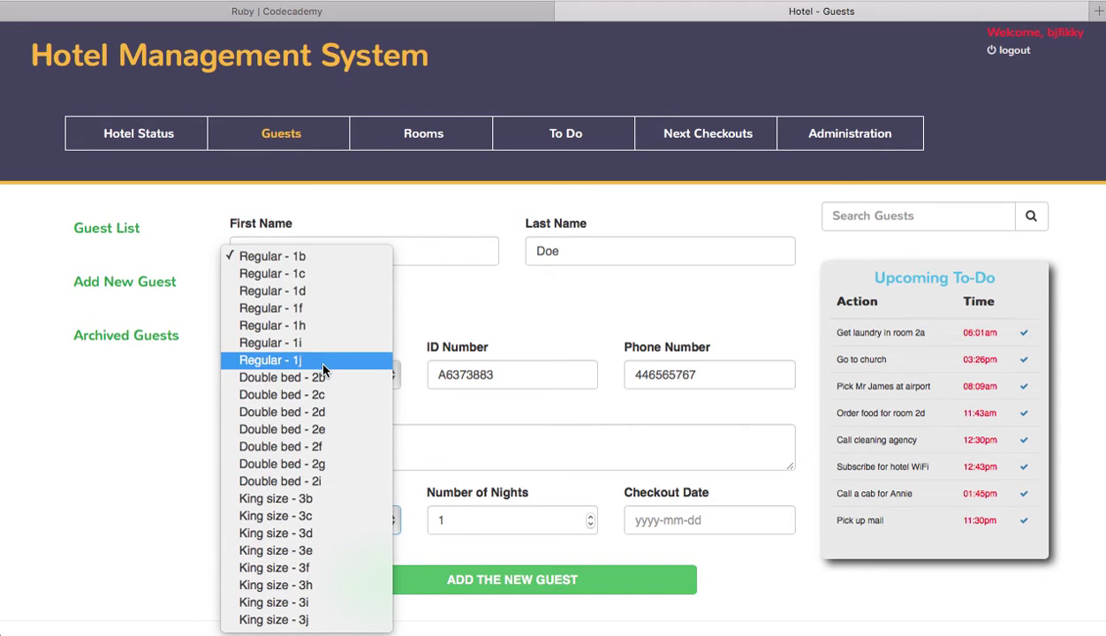
{"action": "left_click", "coordinate": [254, 500]}
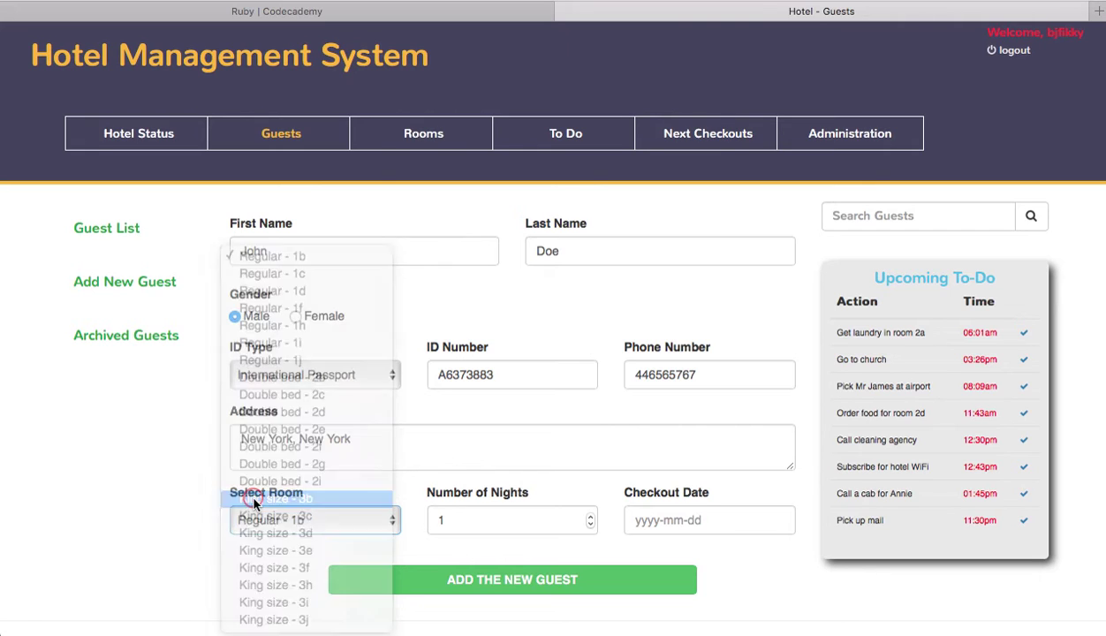
{"action": "left_click", "coordinate": [644, 521]}
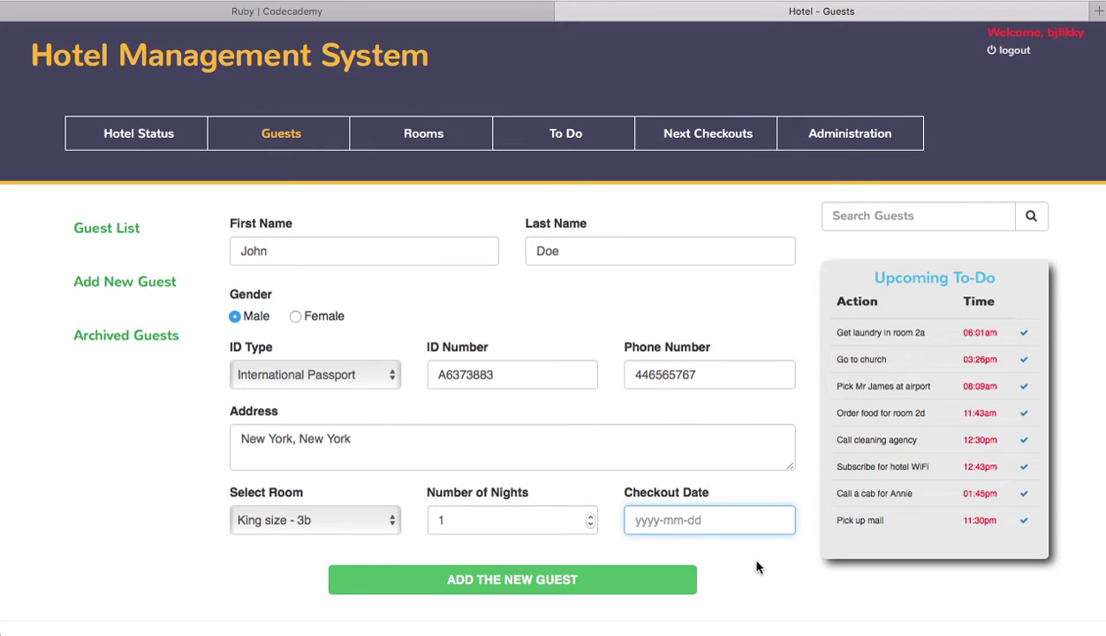
{"action": "type", "text": "2016"}
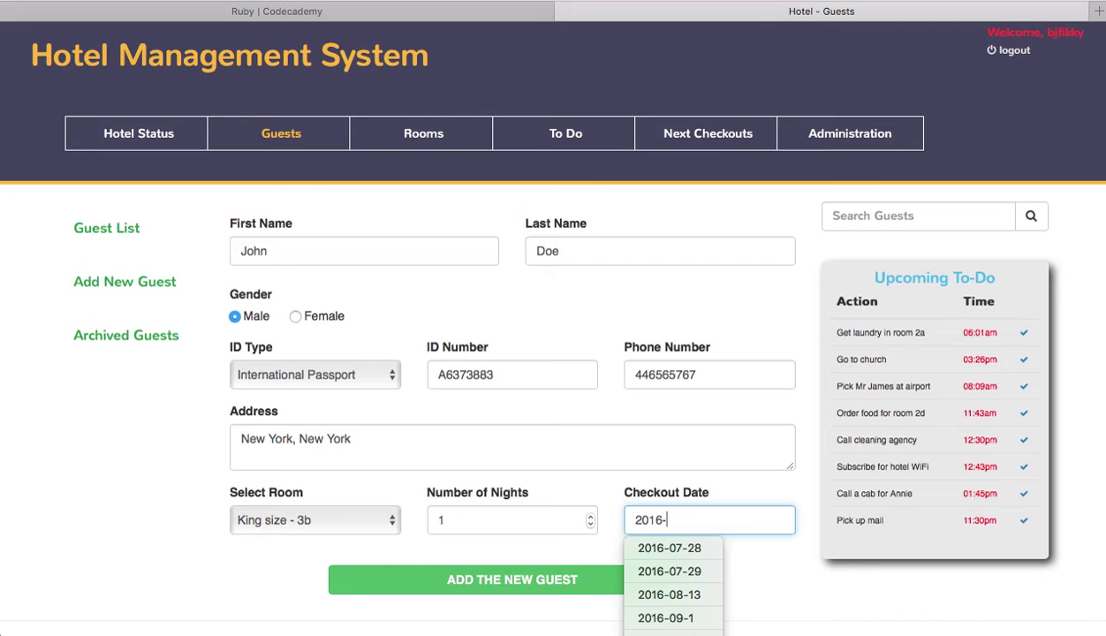
{"action": "type", "text": "-12"}
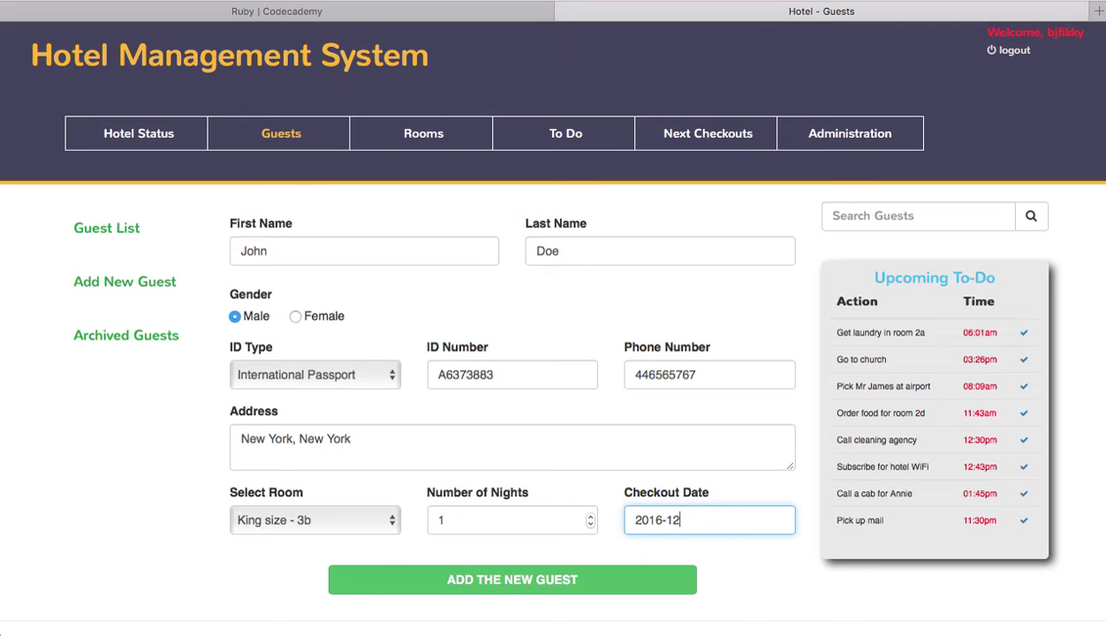
{"action": "type", "text": "-25"}
{"action": "left_click", "coordinate": [623, 585]}
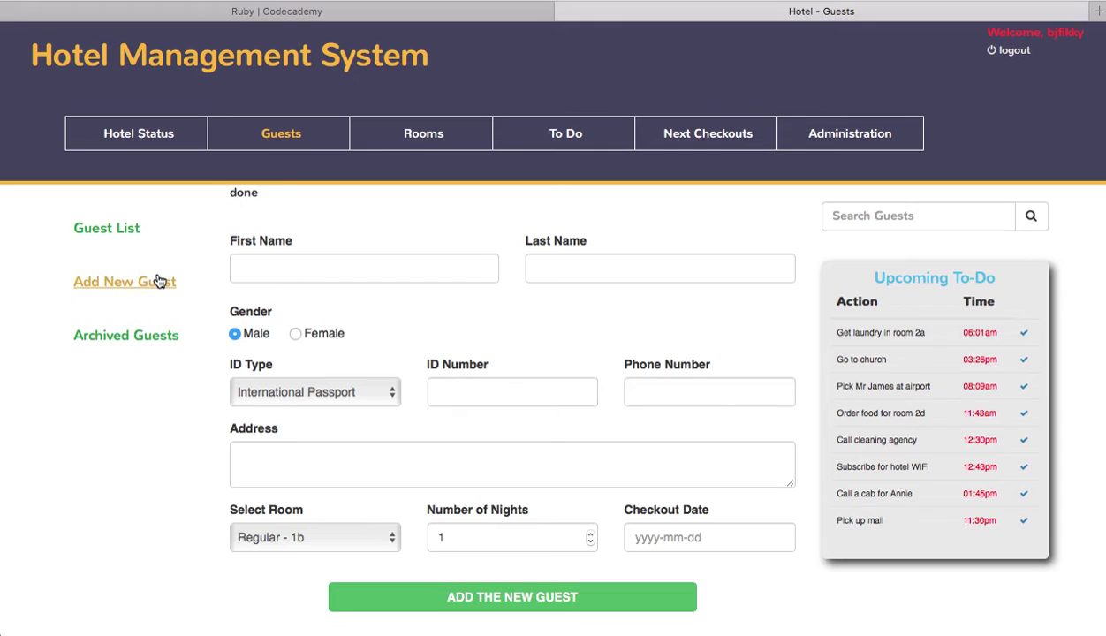
Step: Find the new guest in the Guest List and view their King size - 3b record
{"action": "left_click", "coordinate": [107, 230]}
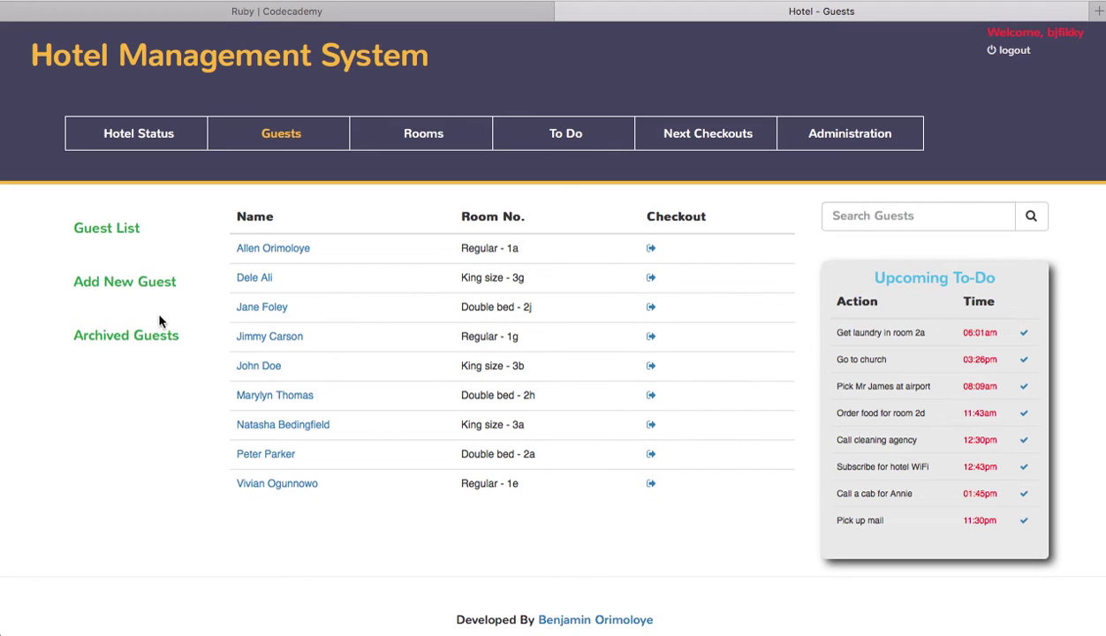
{"action": "left_click", "coordinate": [256, 367]}
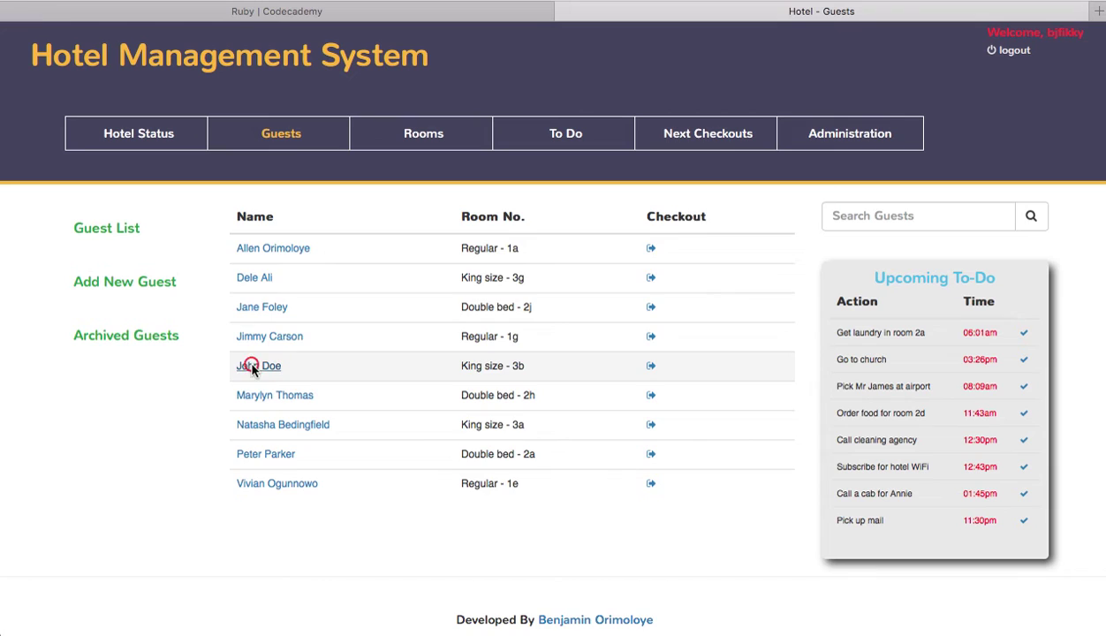
{"action": "scroll", "coordinate": [553, 456], "scroll_direction": "down", "scroll_amount": 1}
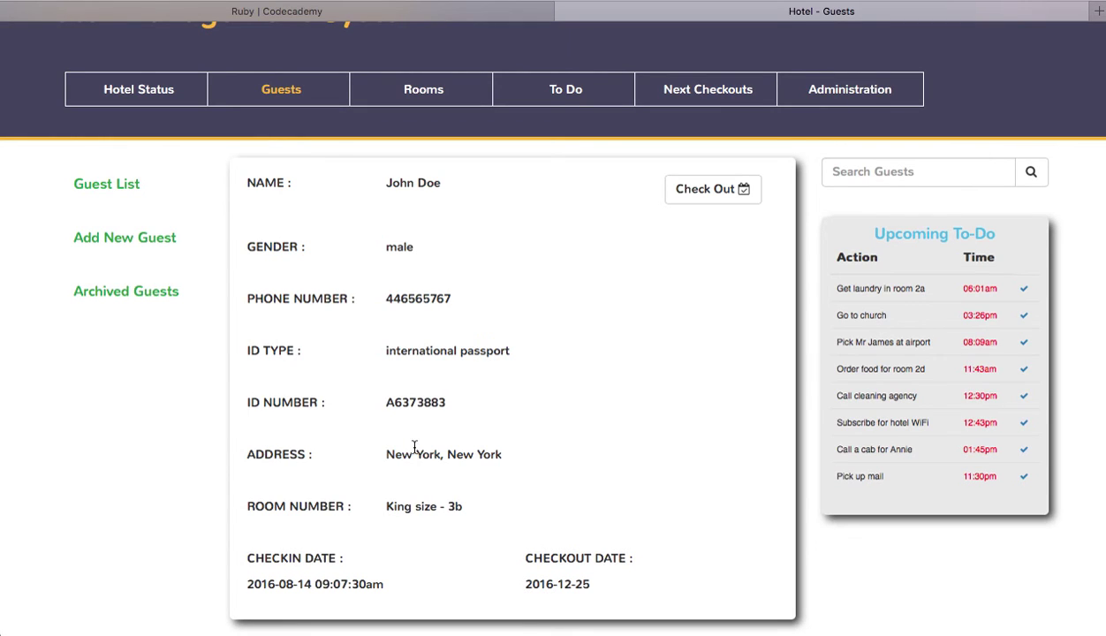
Step: Check out the guest in Double bed - 2j and verify they appear in Archived Guests
{"action": "left_click", "coordinate": [100, 293]}
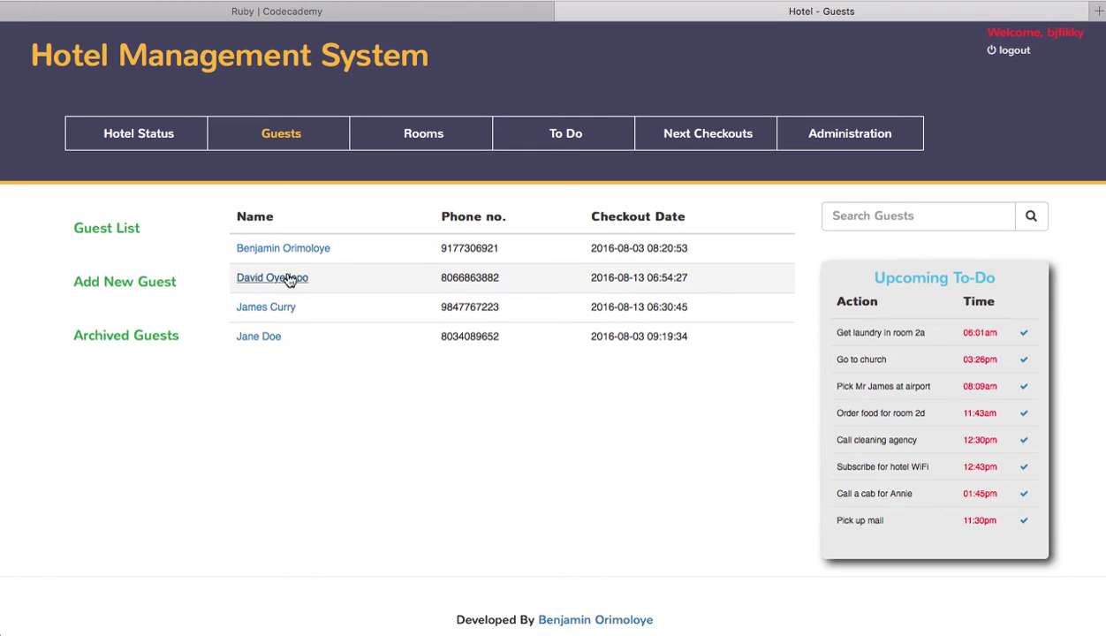
{"action": "left_click", "coordinate": [128, 228]}
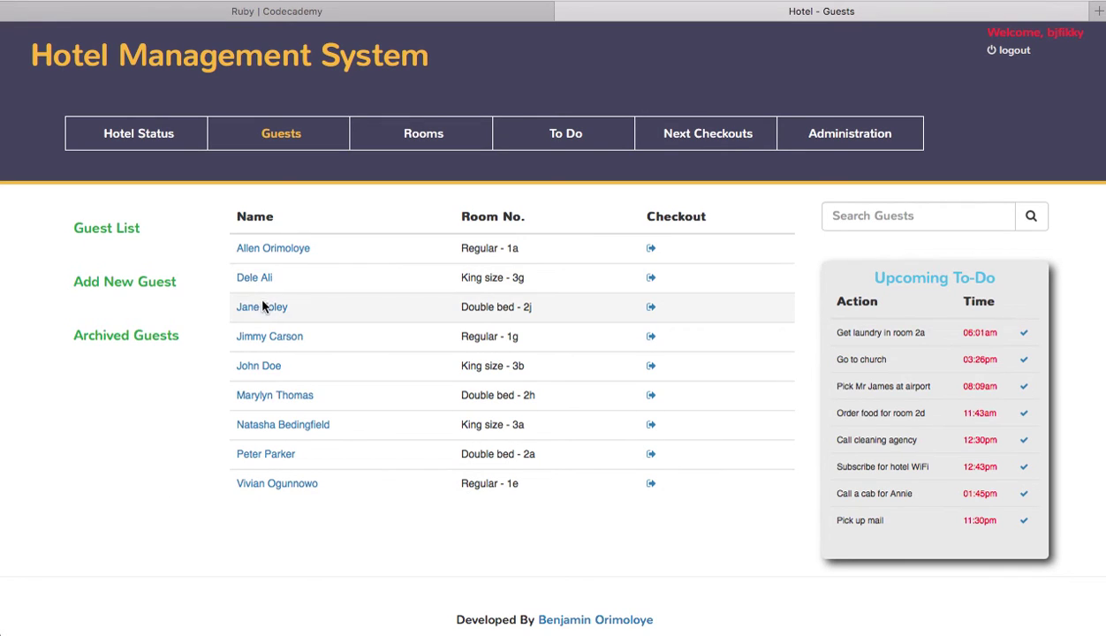
{"action": "left_click", "coordinate": [651, 308]}
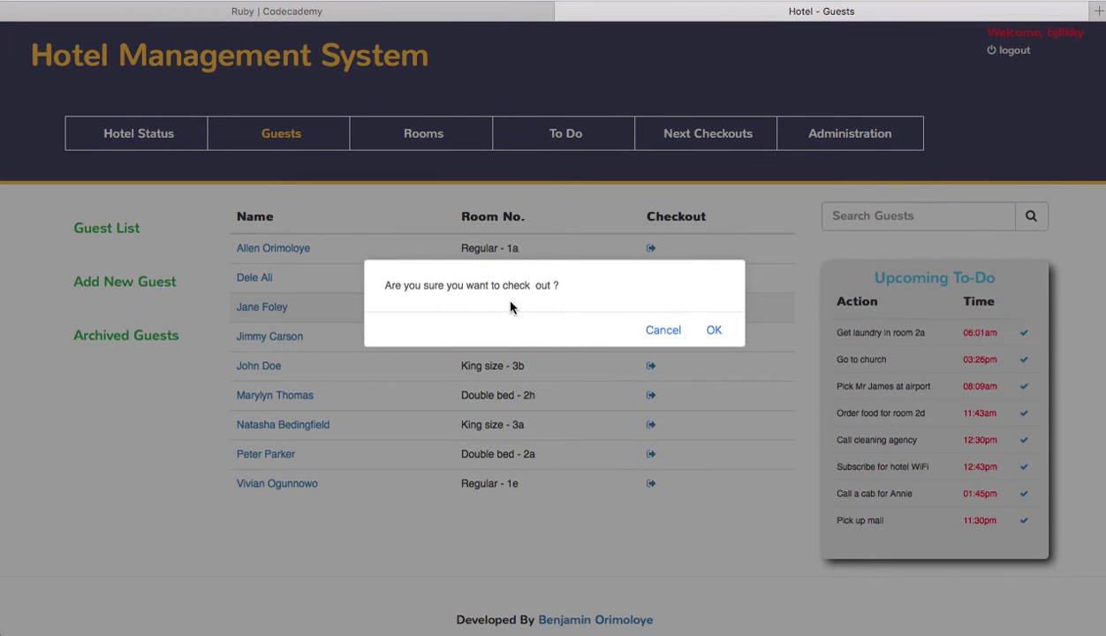
{"action": "left_click", "coordinate": [714, 330]}
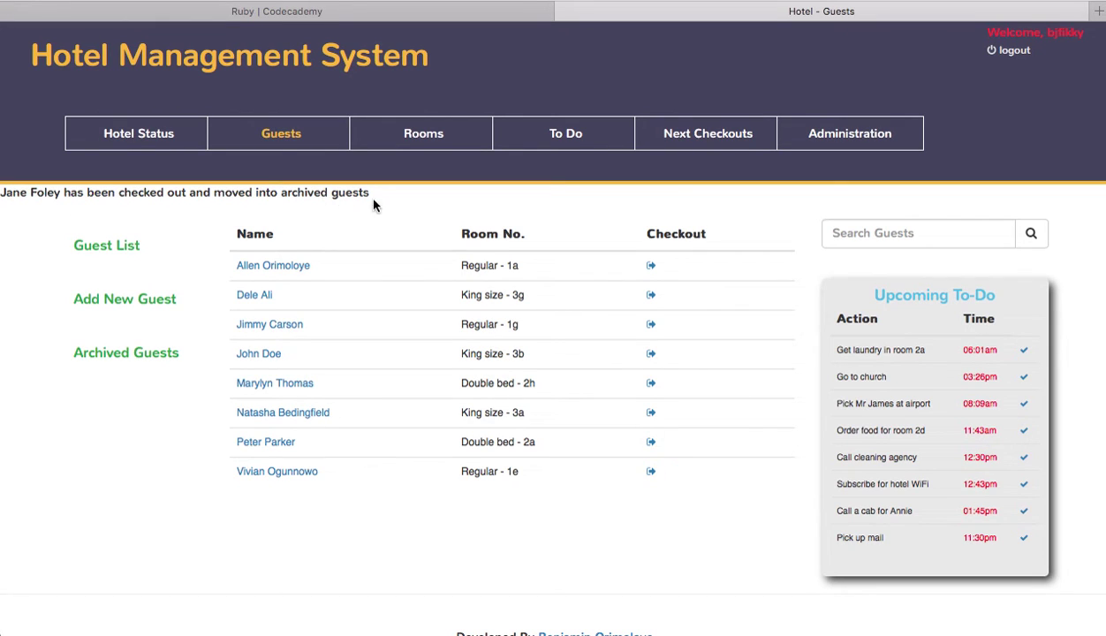
{"action": "left_click", "coordinate": [128, 358]}
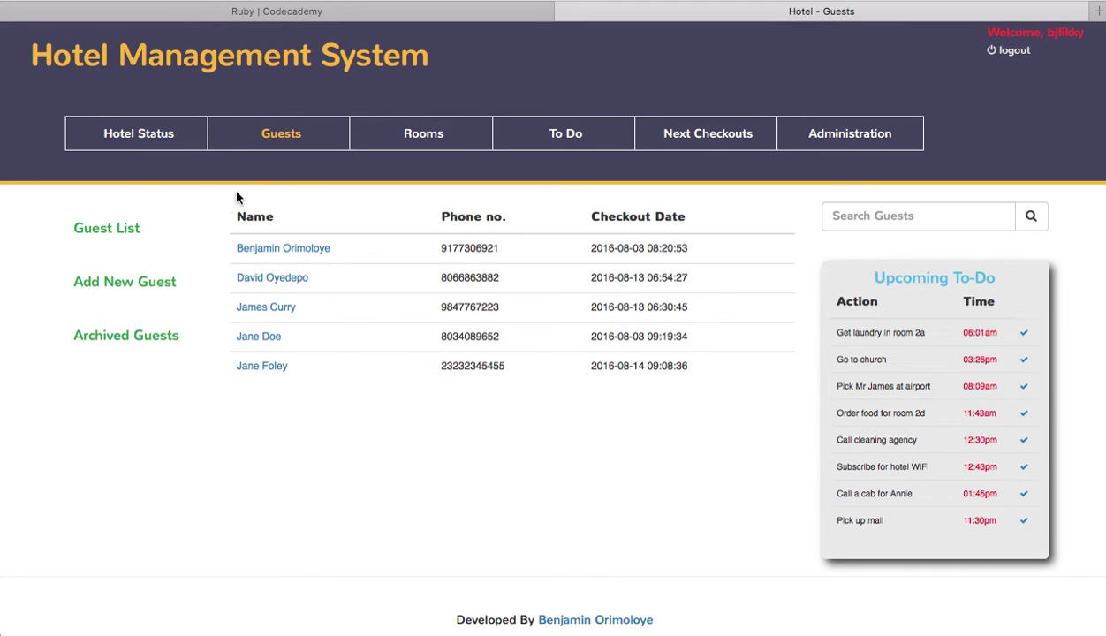
Step: Browse the double bed and king size room lists and the new guest's record, ending on Regular rooms
{"action": "left_click", "coordinate": [427, 140]}
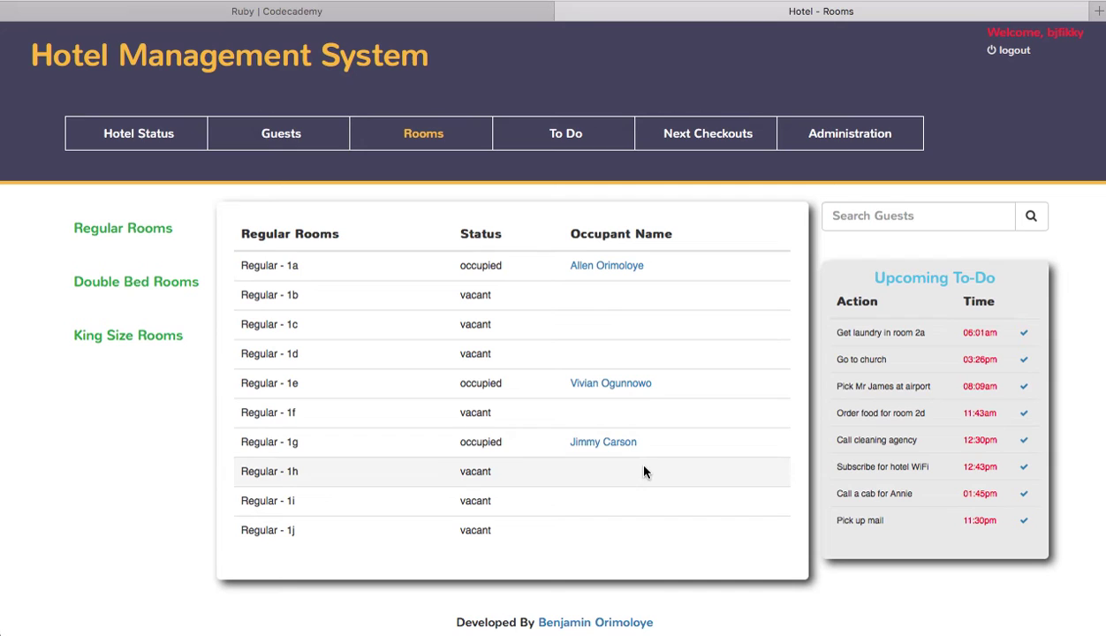
{"action": "left_click", "coordinate": [122, 281]}
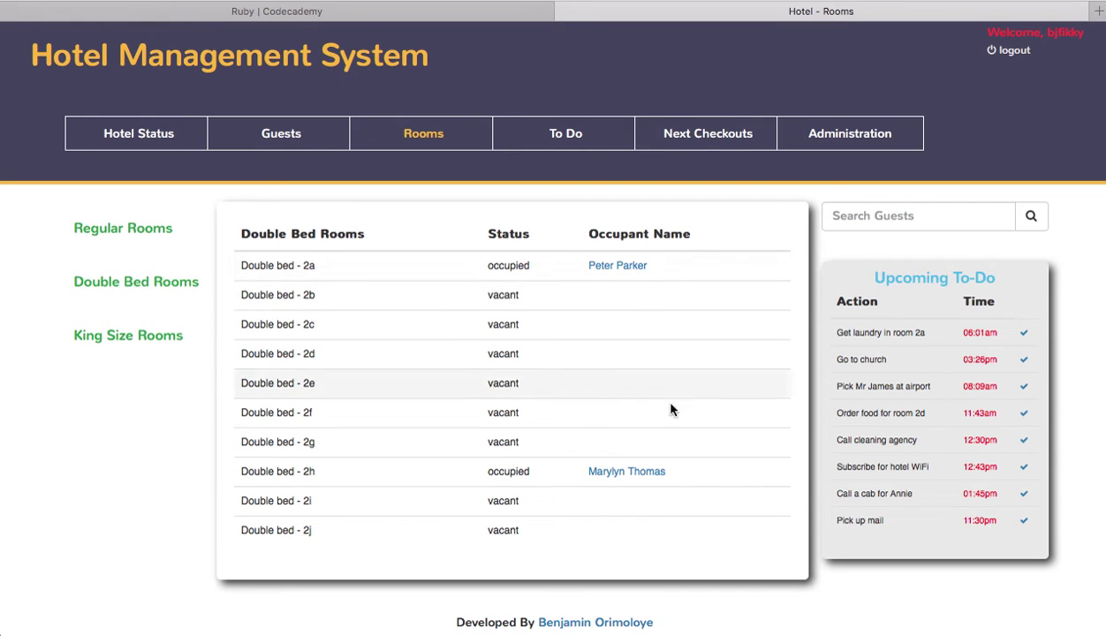
{"action": "left_click", "coordinate": [107, 341]}
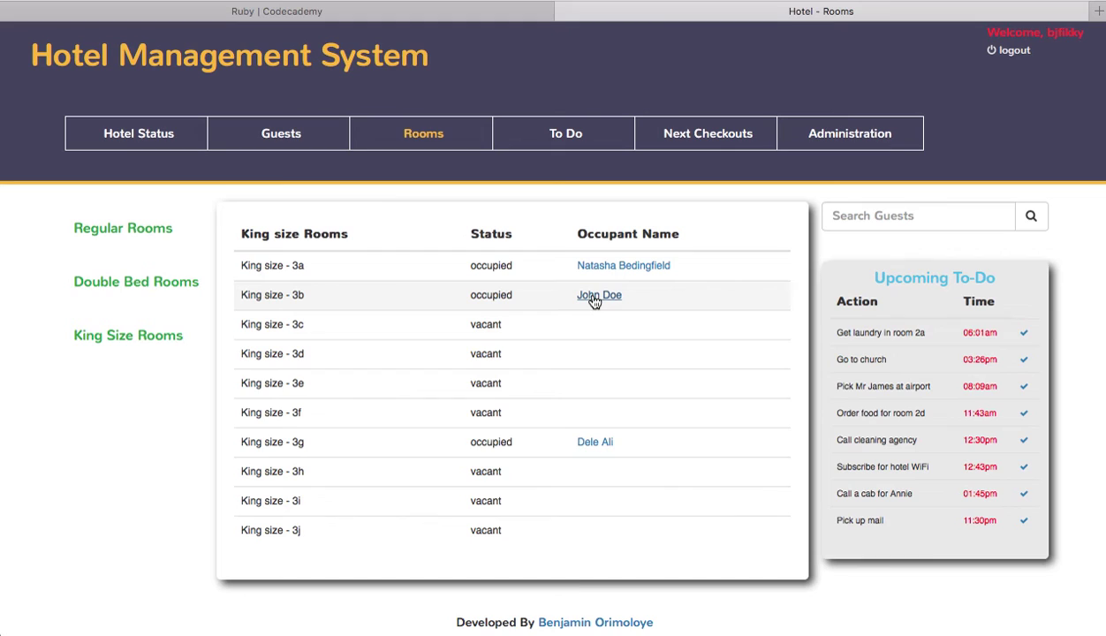
{"action": "left_click", "coordinate": [593, 297]}
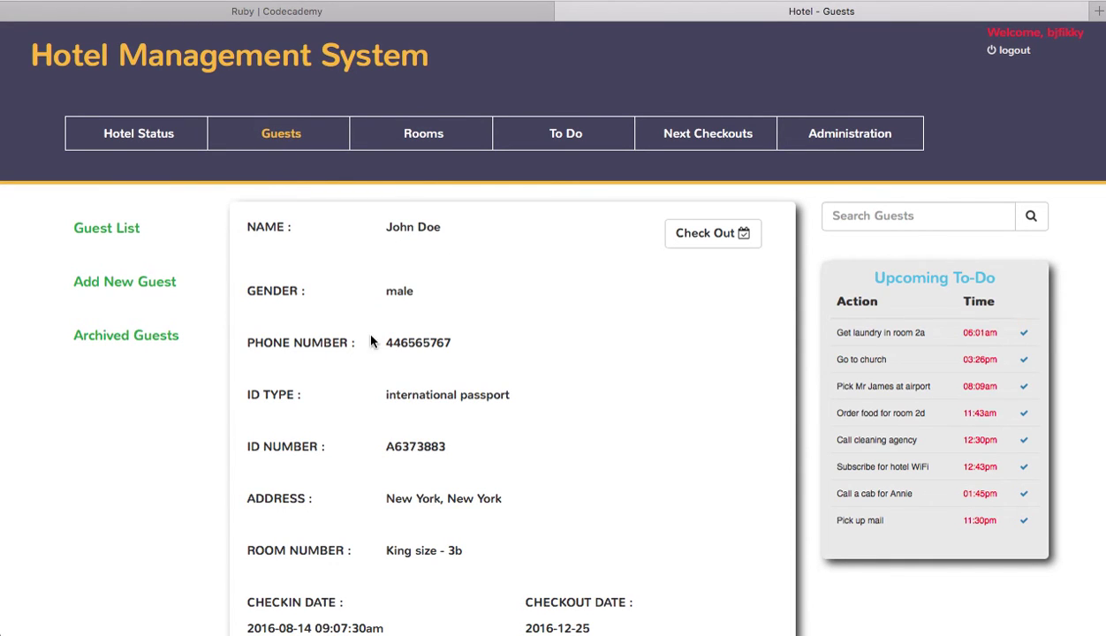
{"action": "left_click", "coordinate": [439, 140]}
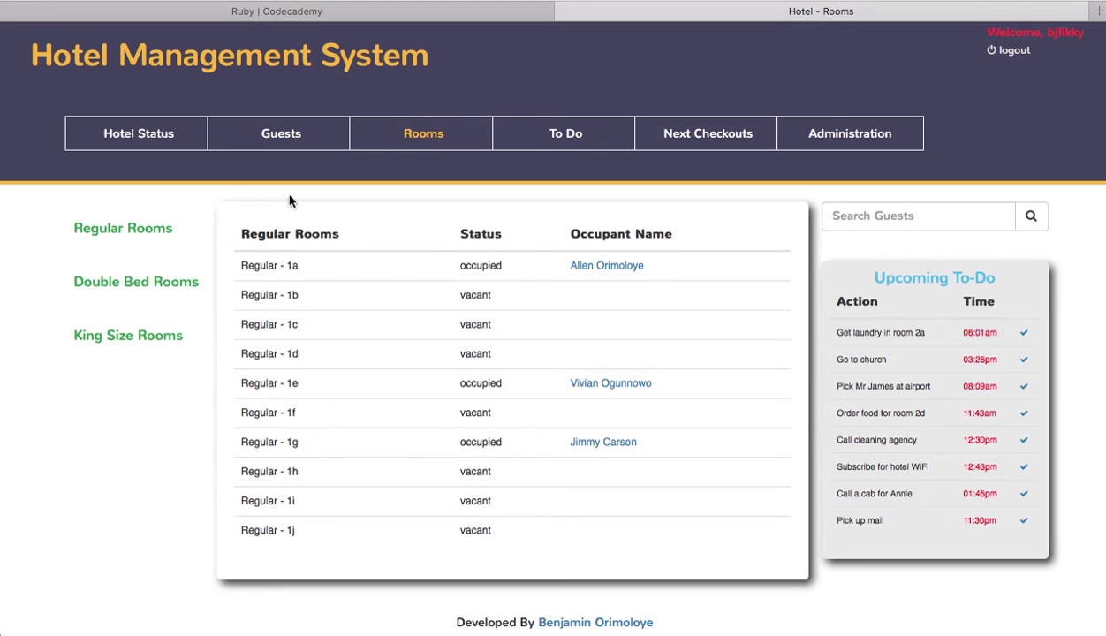
Step: Open the to-do list and look through both pages of tasks
{"action": "left_click", "coordinate": [558, 139]}
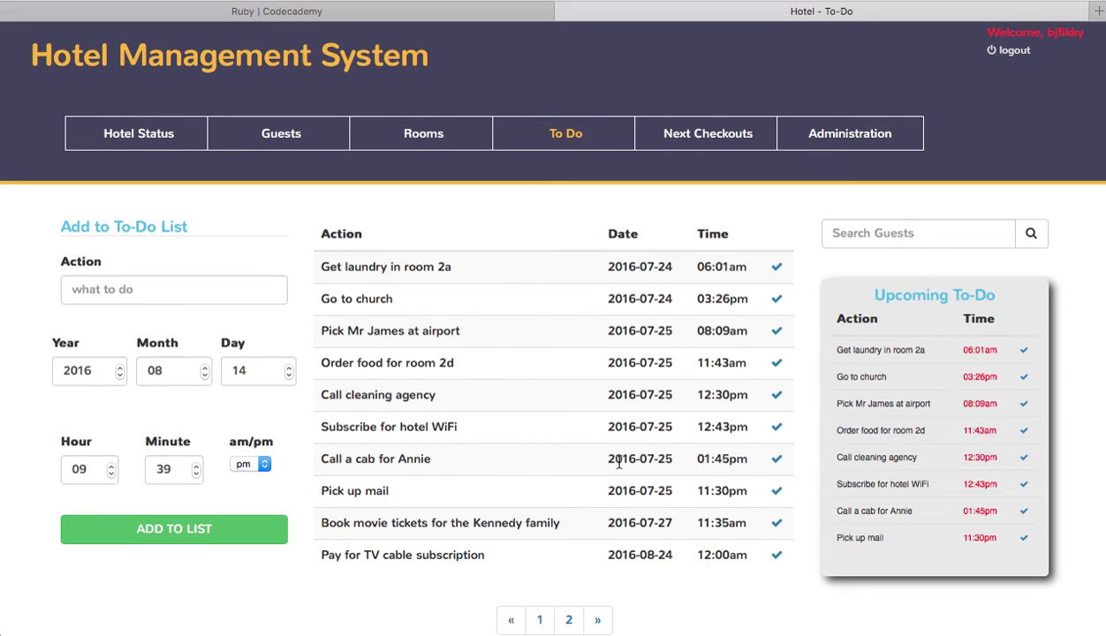
{"action": "scroll", "coordinate": [616, 458], "scroll_direction": "down", "scroll_amount": 2}
{"action": "scroll", "coordinate": [619, 462], "scroll_direction": "down", "scroll_amount": 1}
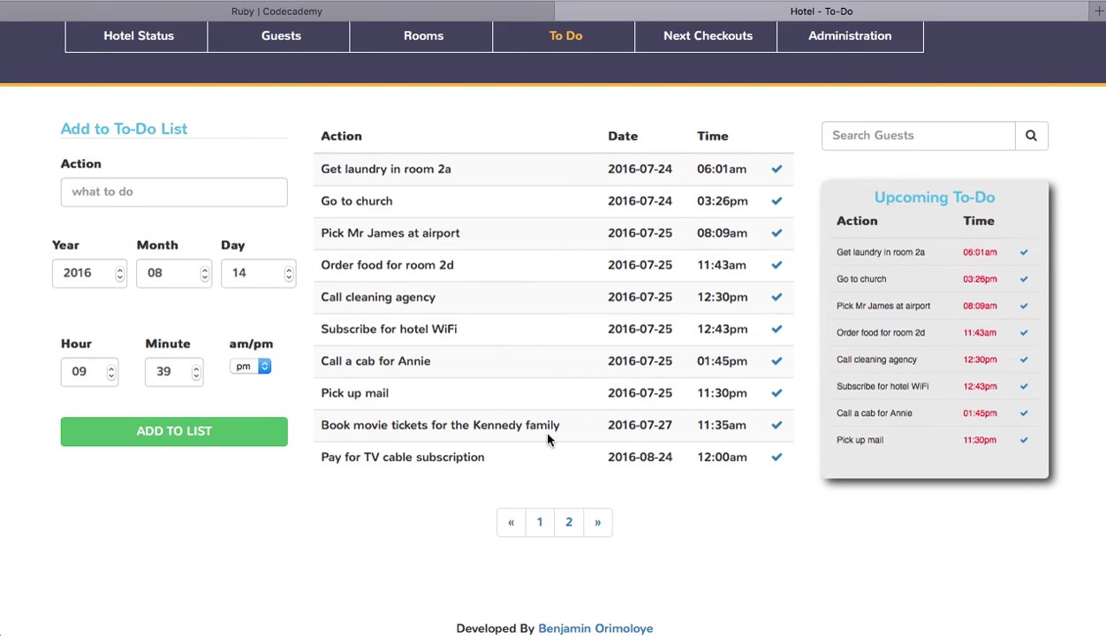
{"action": "left_click", "coordinate": [568, 523]}
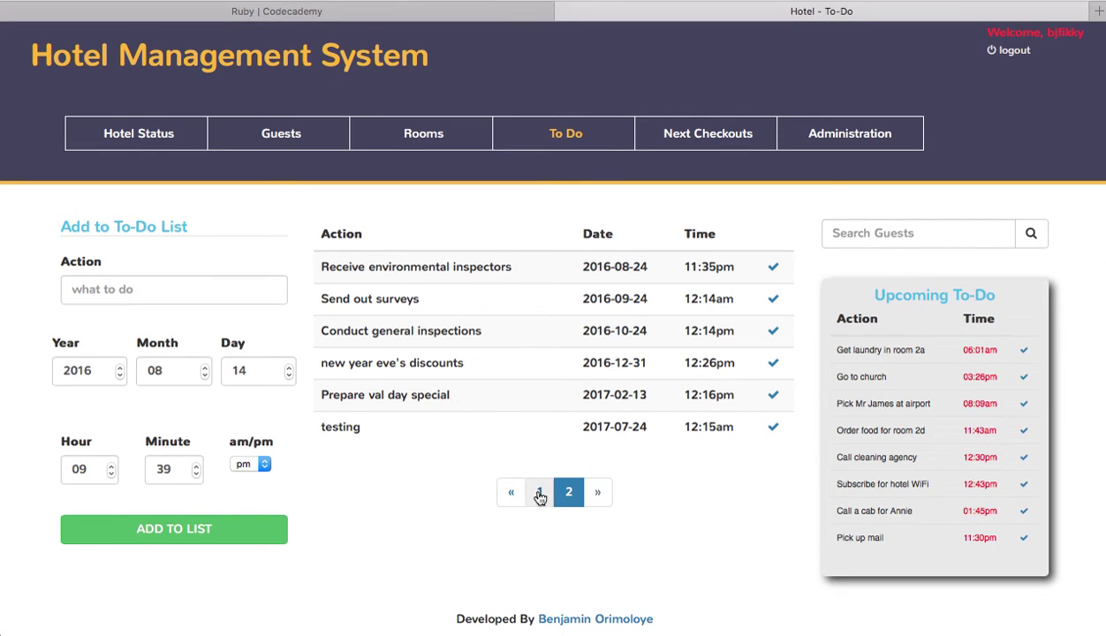
{"action": "left_click", "coordinate": [539, 499]}
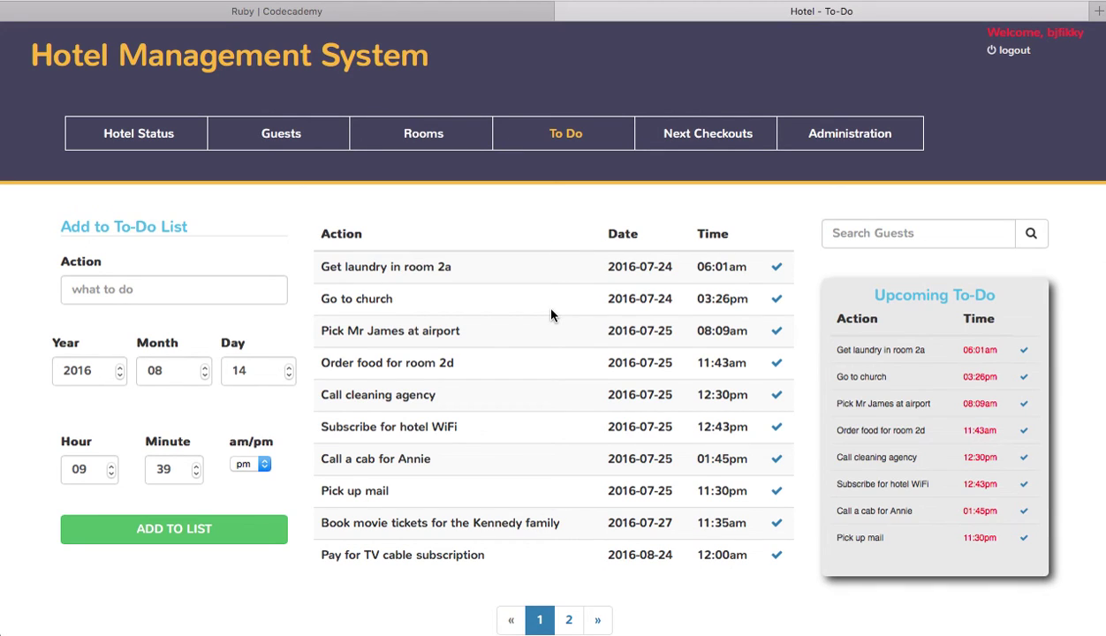
{"action": "scroll", "coordinate": [552, 315], "scroll_direction": "down", "scroll_amount": 1}
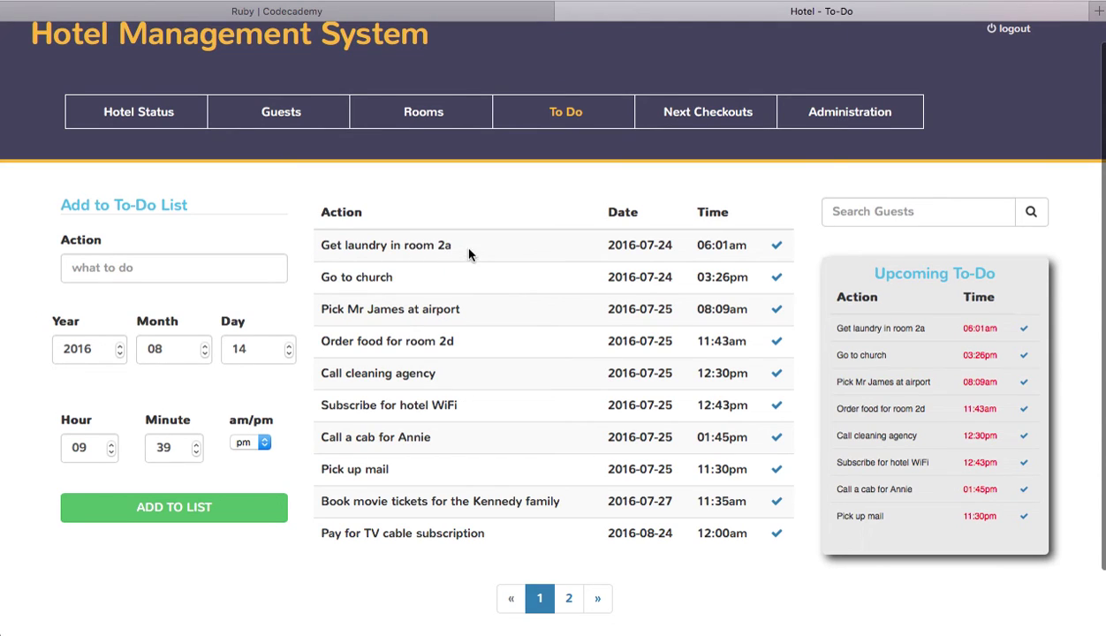
Step: Mark done the laundry in room 2a, church, airport pickup and room 2d food order tasks
{"action": "left_click", "coordinate": [774, 247]}
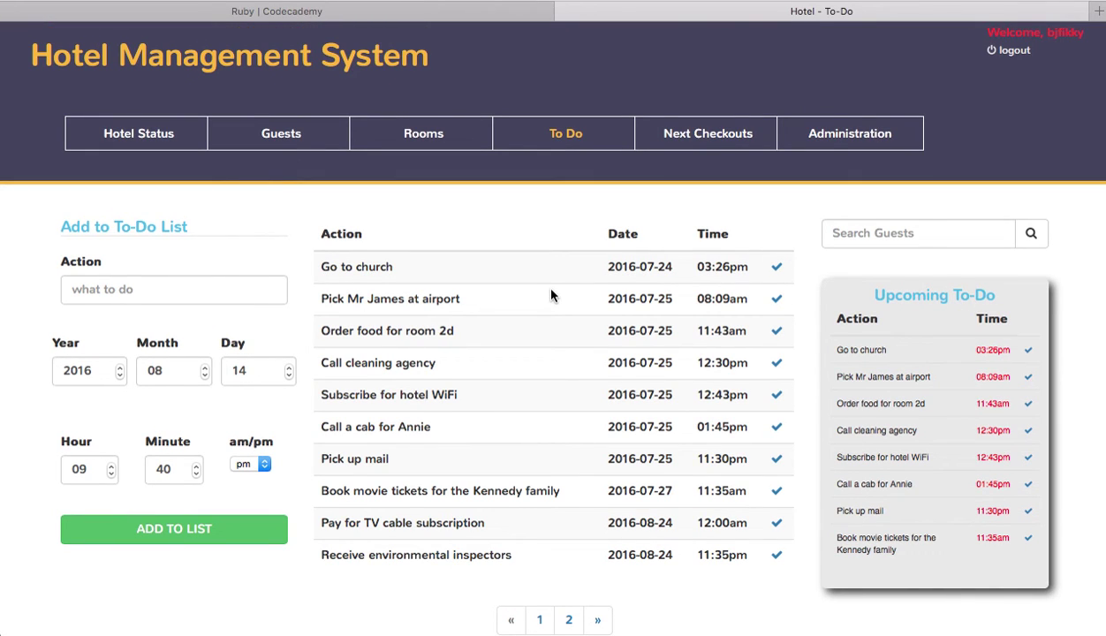
{"action": "left_click", "coordinate": [776, 270]}
{"action": "left_click", "coordinate": [777, 270]}
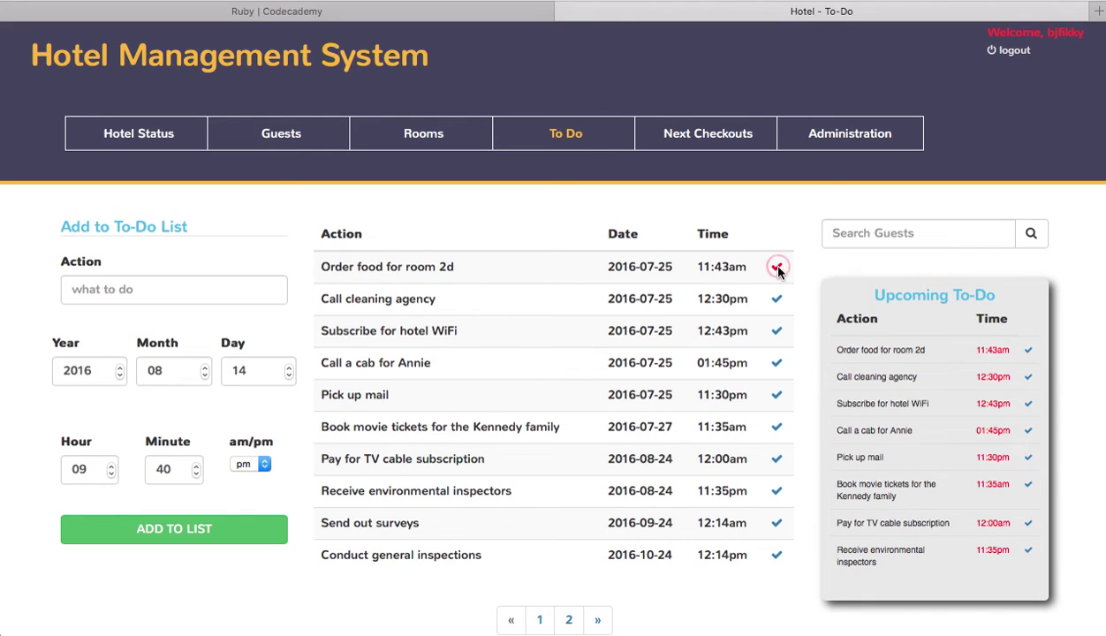
{"action": "left_click", "coordinate": [776, 269]}
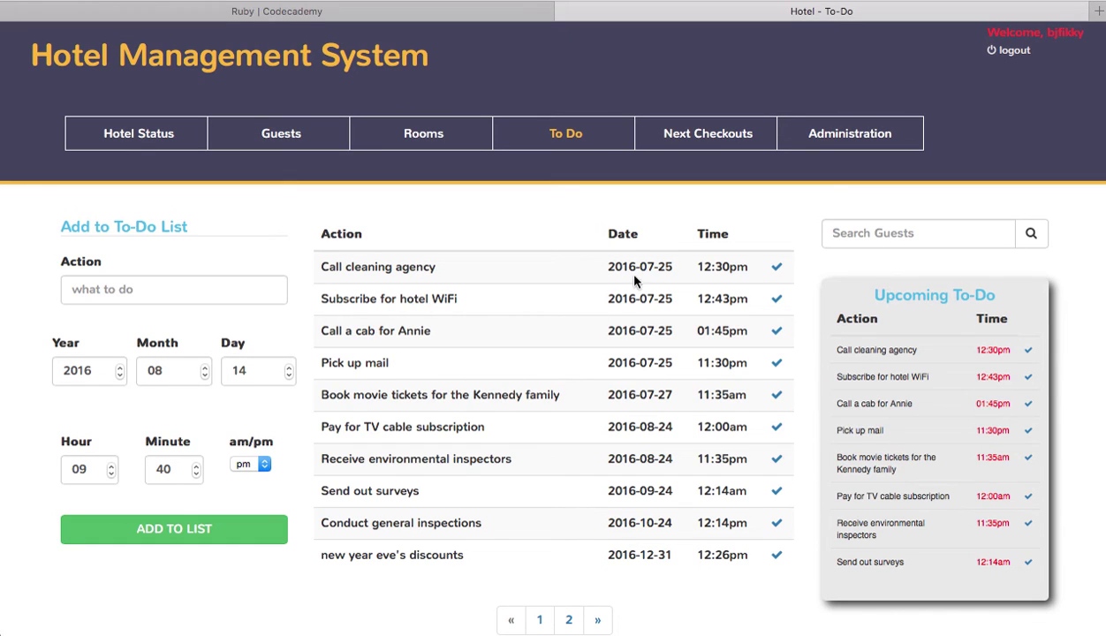
Step: View the Next Checkouts list, then filter to guests with unspecified checkout dates
{"action": "left_click", "coordinate": [716, 139]}
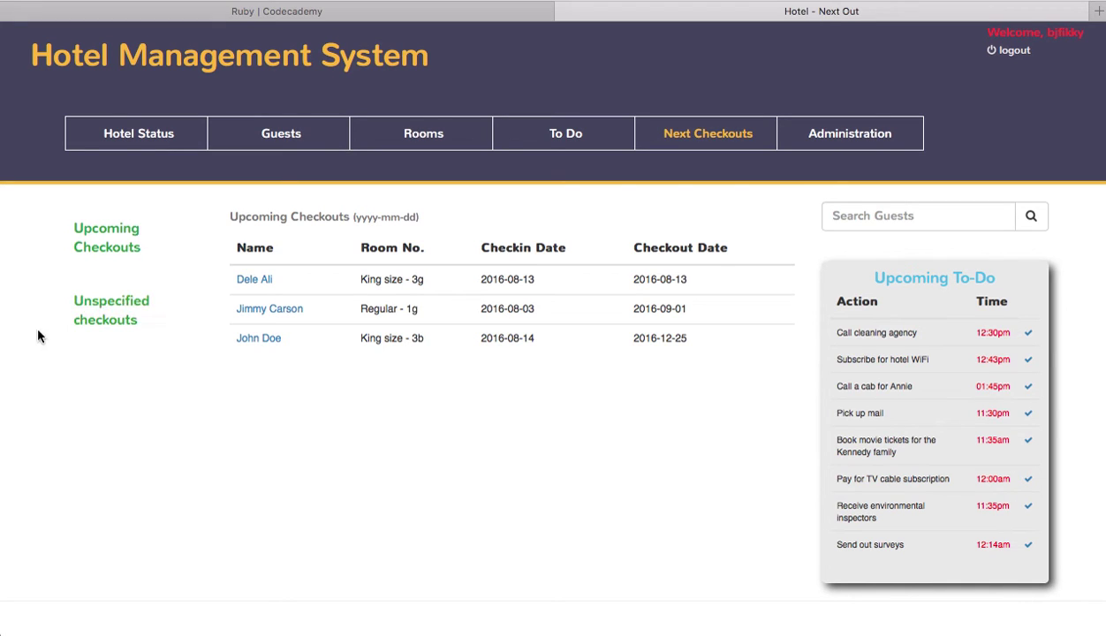
{"action": "left_click", "coordinate": [98, 317]}
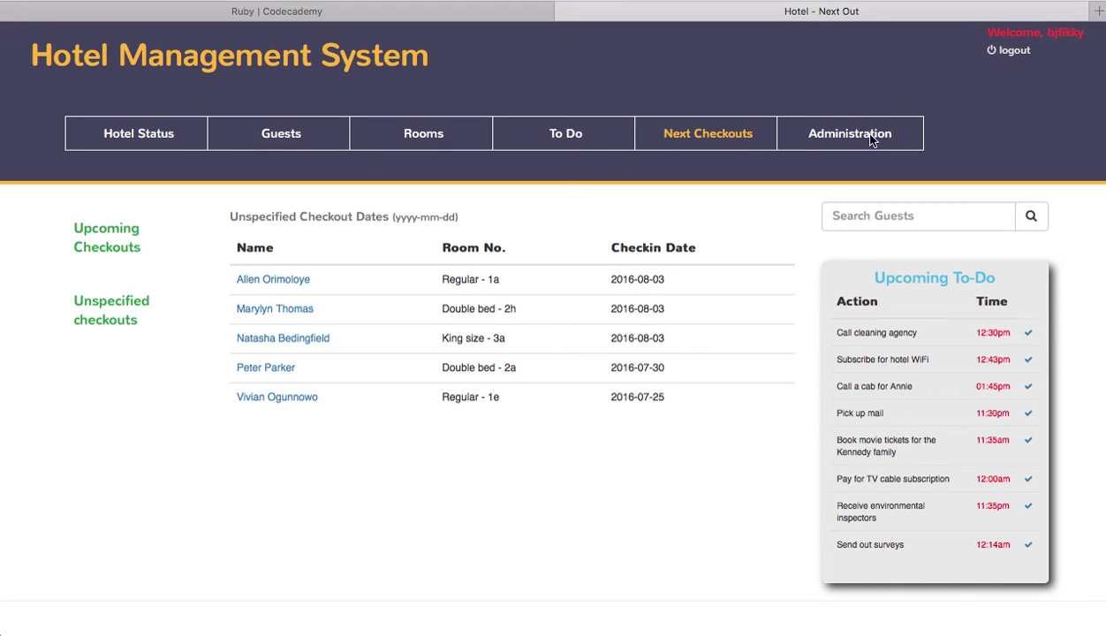
Step: Go to Administration and log in with the admin username and password
{"action": "double_click", "coordinate": [824, 134]}
{"action": "left_click", "coordinate": [943, 120]}
{"action": "left_click", "coordinate": [1014, 51]}
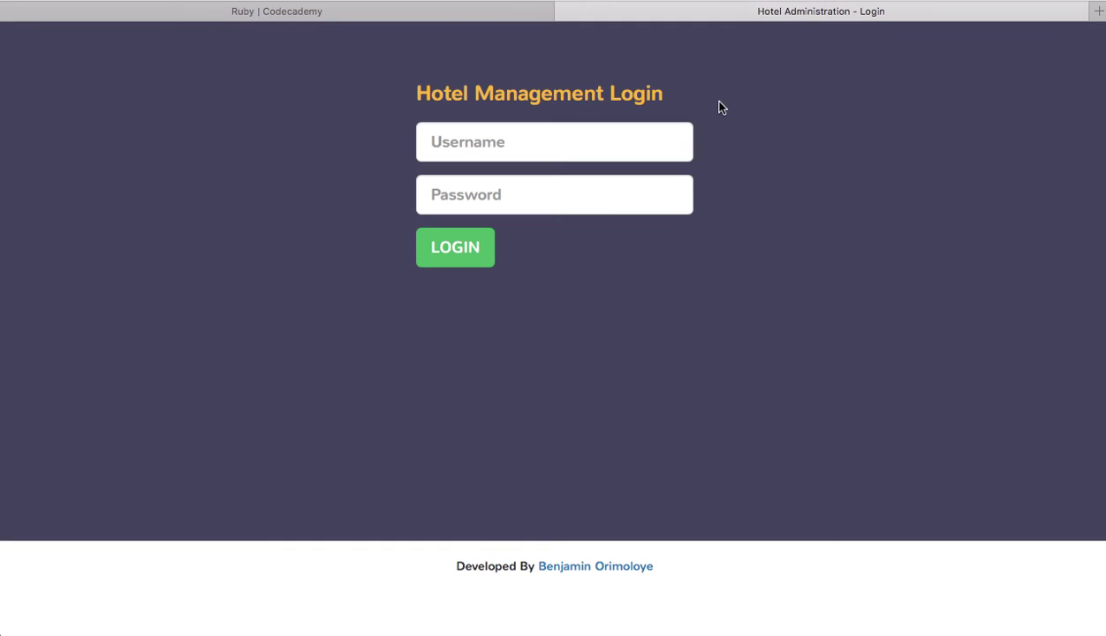
{"action": "left_click", "coordinate": [563, 136]}
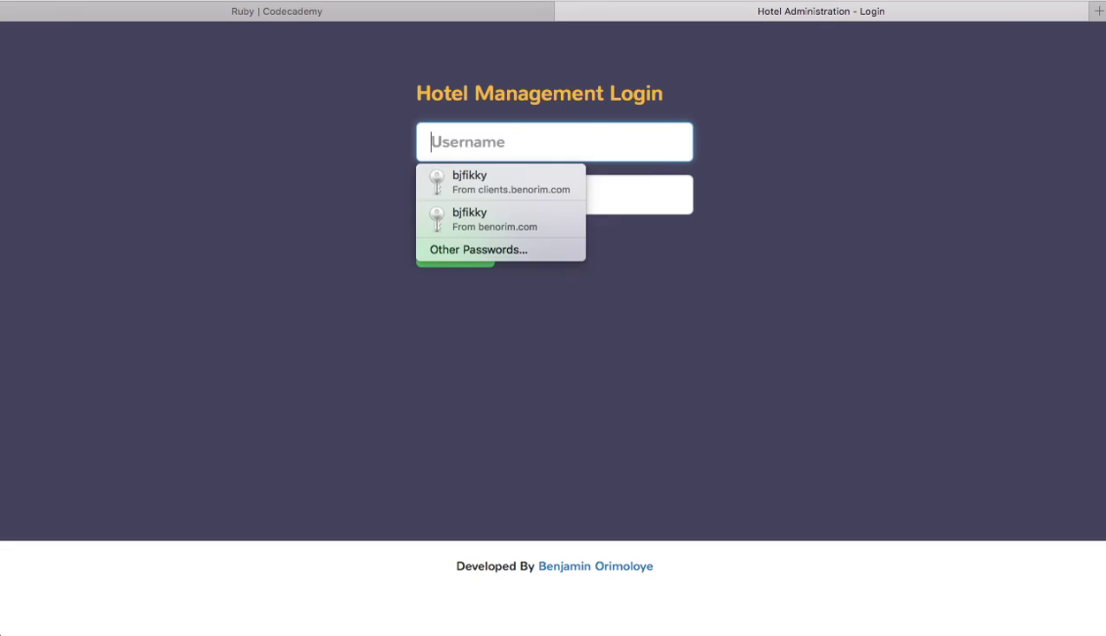
{"action": "type", "text": "admin"}
{"action": "key", "text": "Tab"}
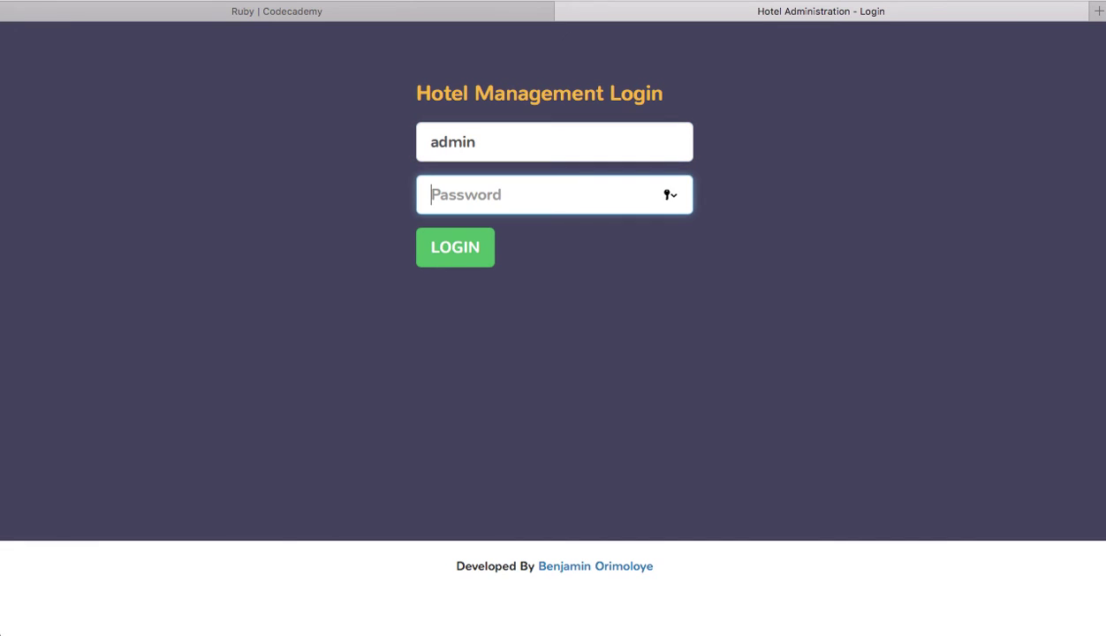
{"action": "type", "text": "password"}
{"action": "left_click", "coordinate": [460, 254]}
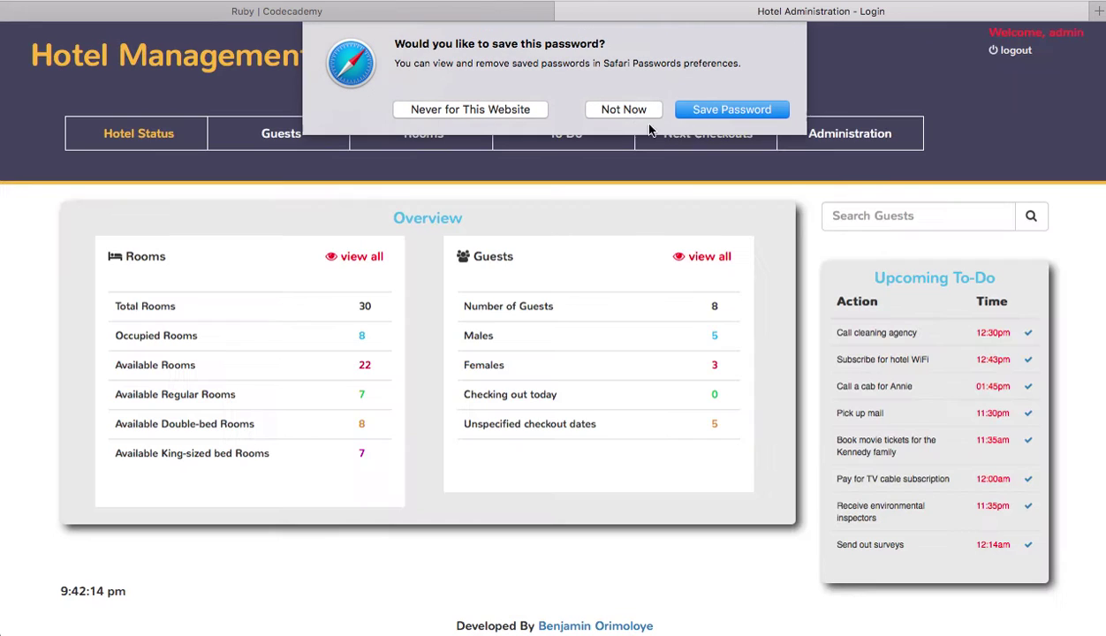
Step: Decline saving the password and open the Administration page with its user list and Add User form
{"action": "left_click", "coordinate": [624, 111]}
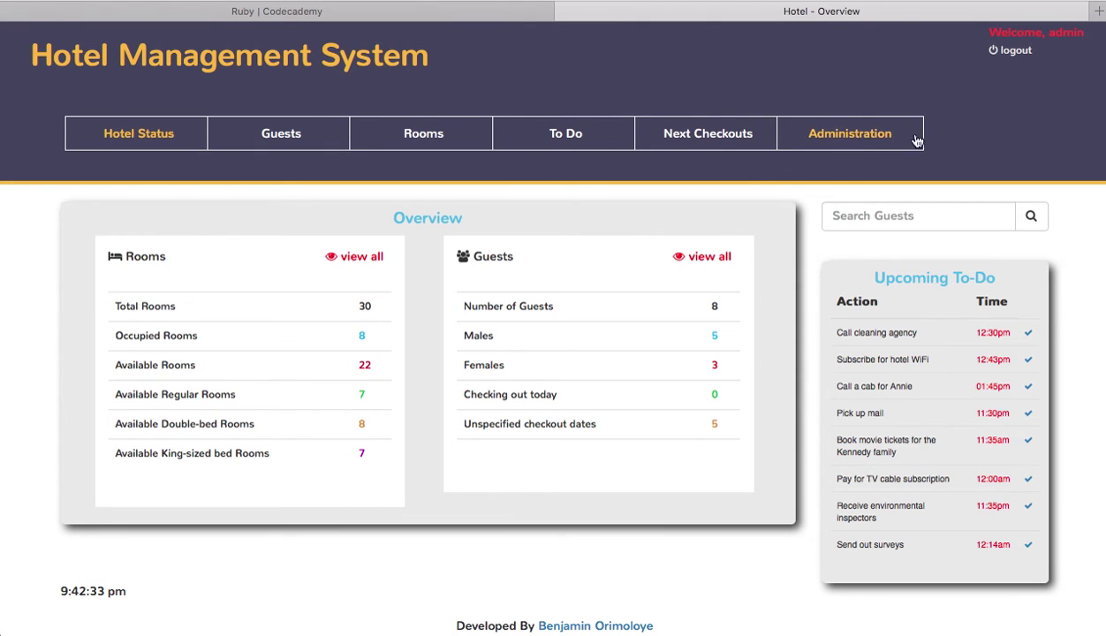
{"action": "left_click", "coordinate": [834, 133]}
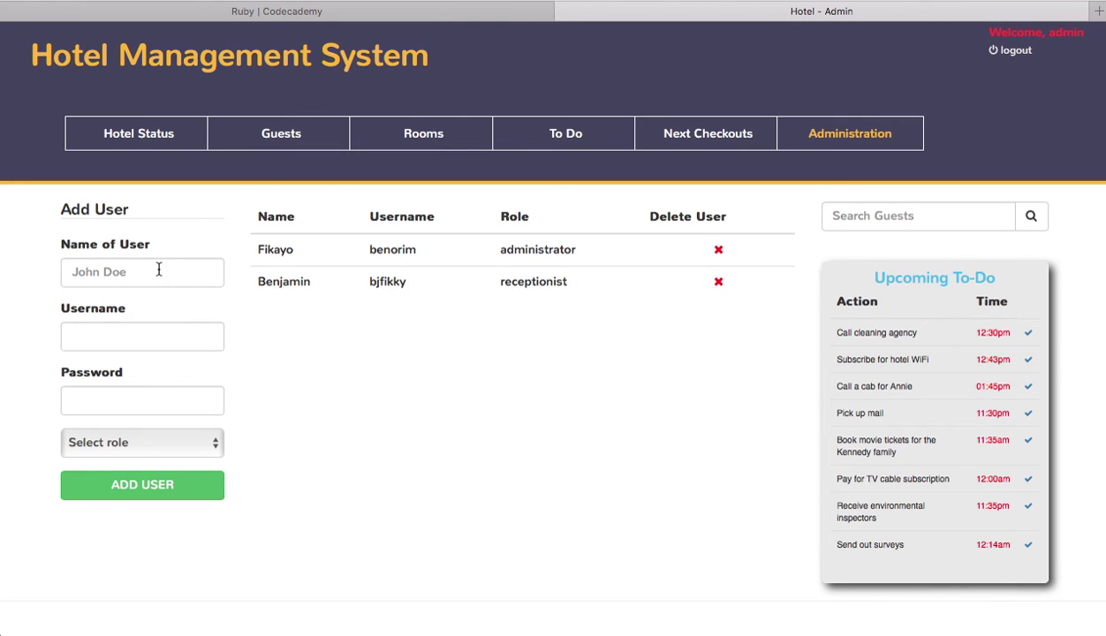
Step: Add a receptionist user with the new person's full name, a username and a password
{"action": "left_click", "coordinate": [89, 271]}
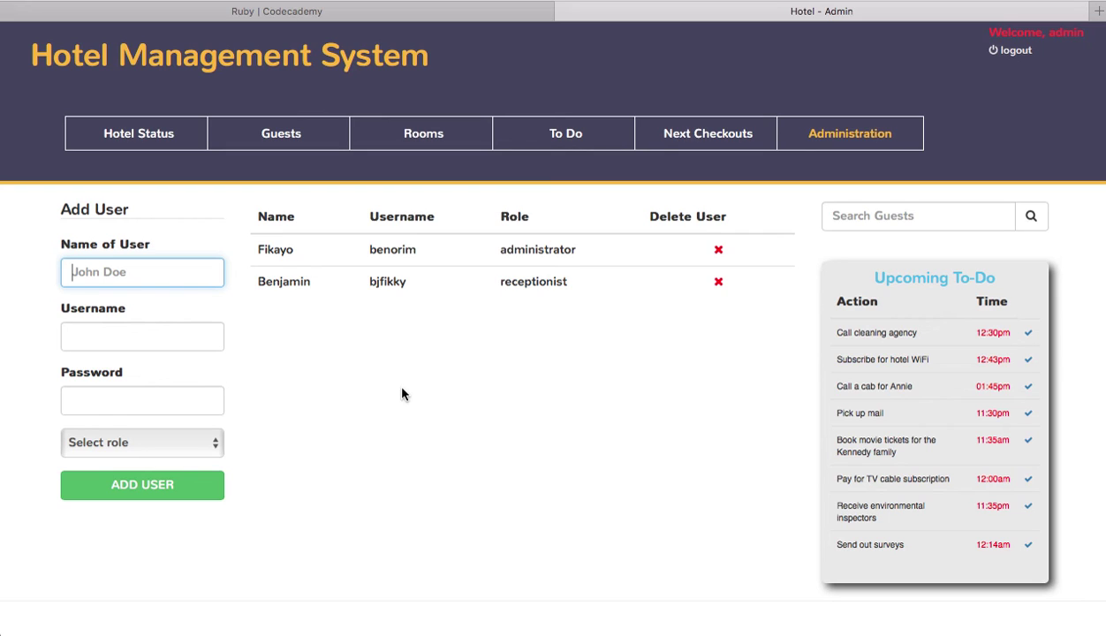
{"action": "left_click", "coordinate": [143, 336]}
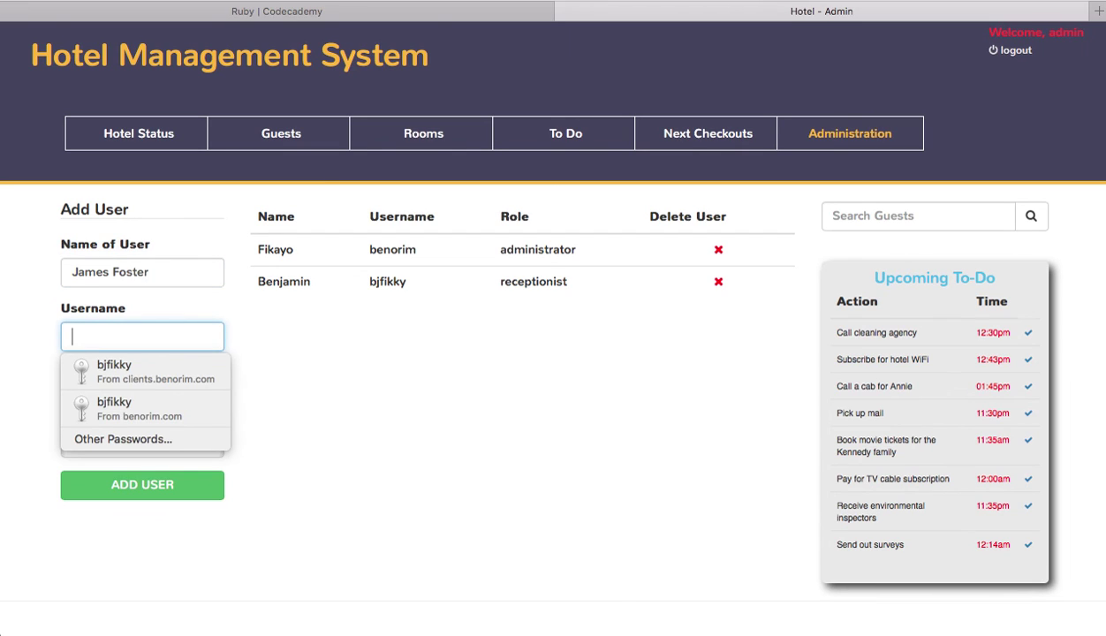
{"action": "type", "text": "jamie"}
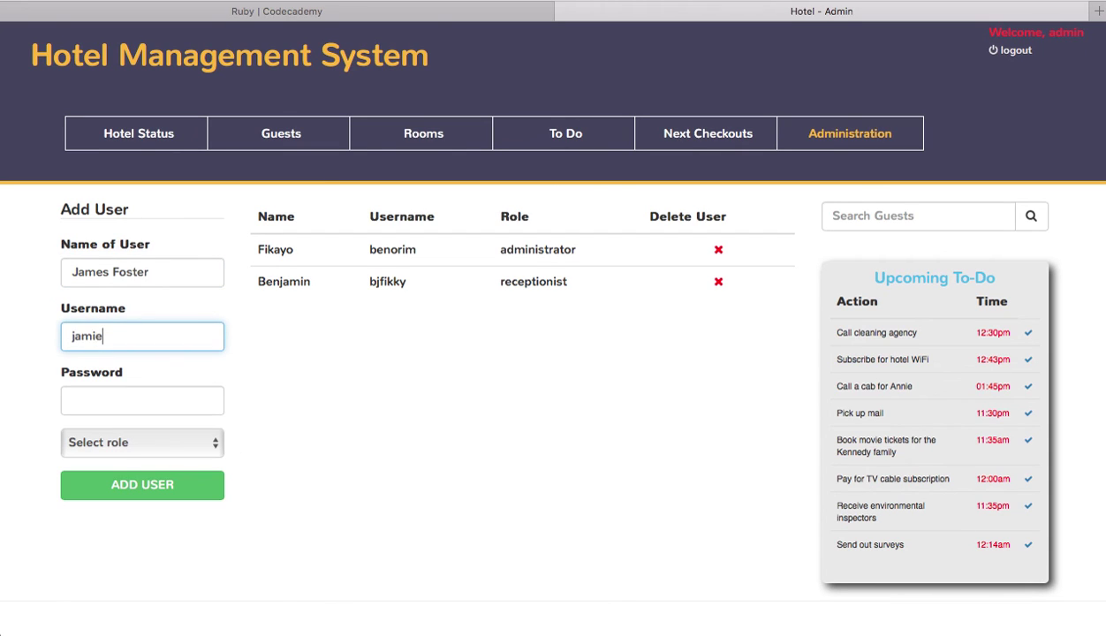
{"action": "left_click", "coordinate": [155, 400]}
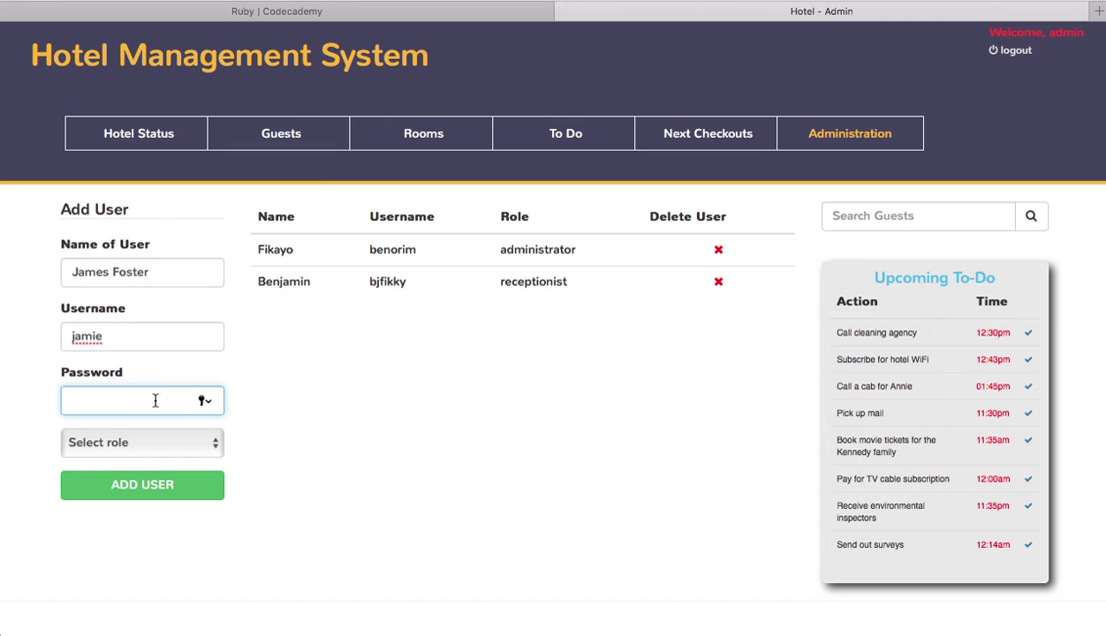
{"action": "type", "text": "password"}
{"action": "left_click", "coordinate": [161, 439]}
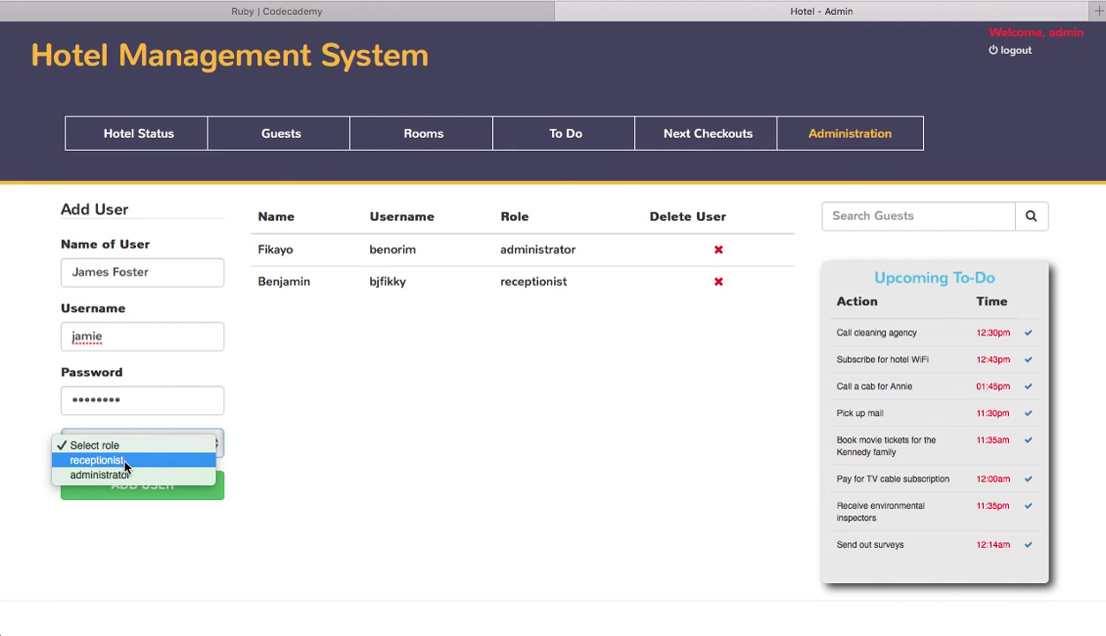
{"action": "left_click", "coordinate": [125, 461]}
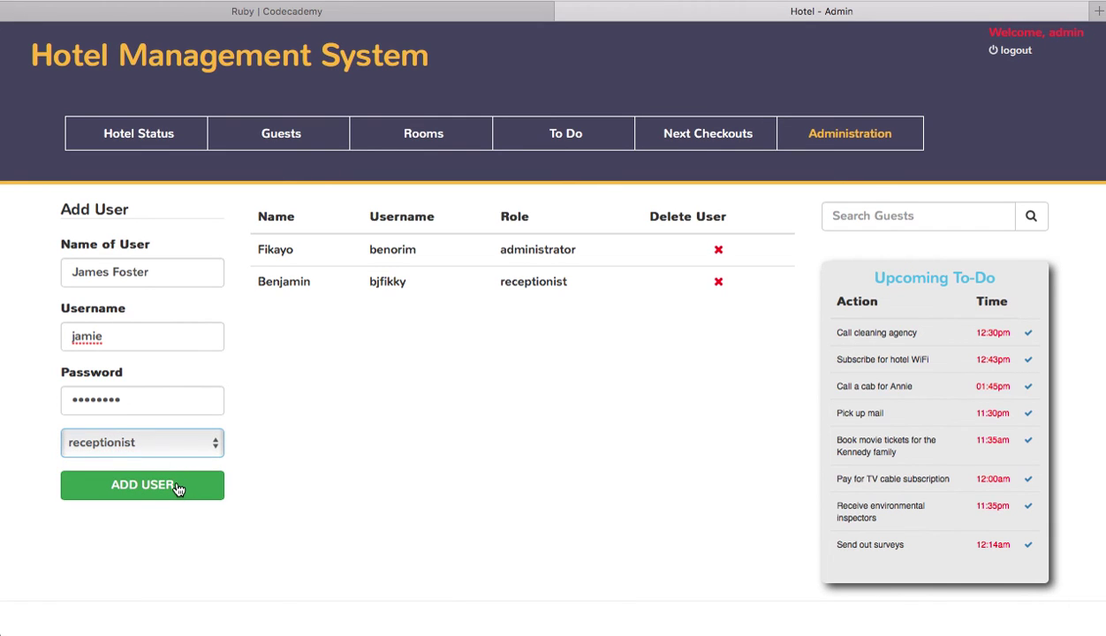
{"action": "left_click", "coordinate": [177, 489]}
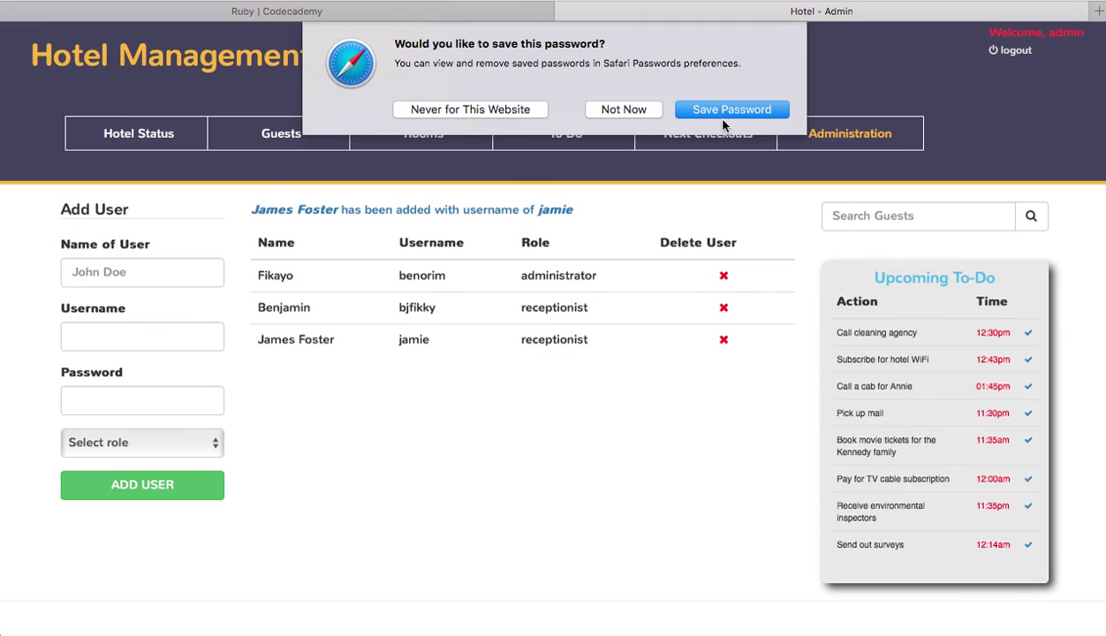
Step: Decline Safari's password saving, delete the new receptionist user, and return to Hotel Status
{"action": "left_click", "coordinate": [632, 106]}
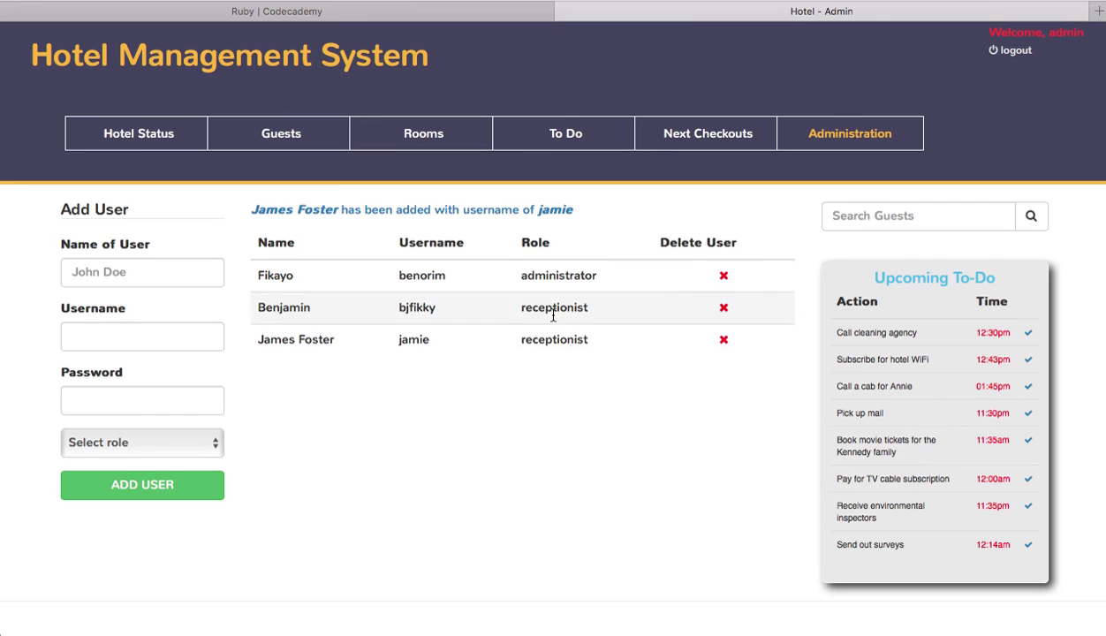
{"action": "left_click", "coordinate": [724, 342]}
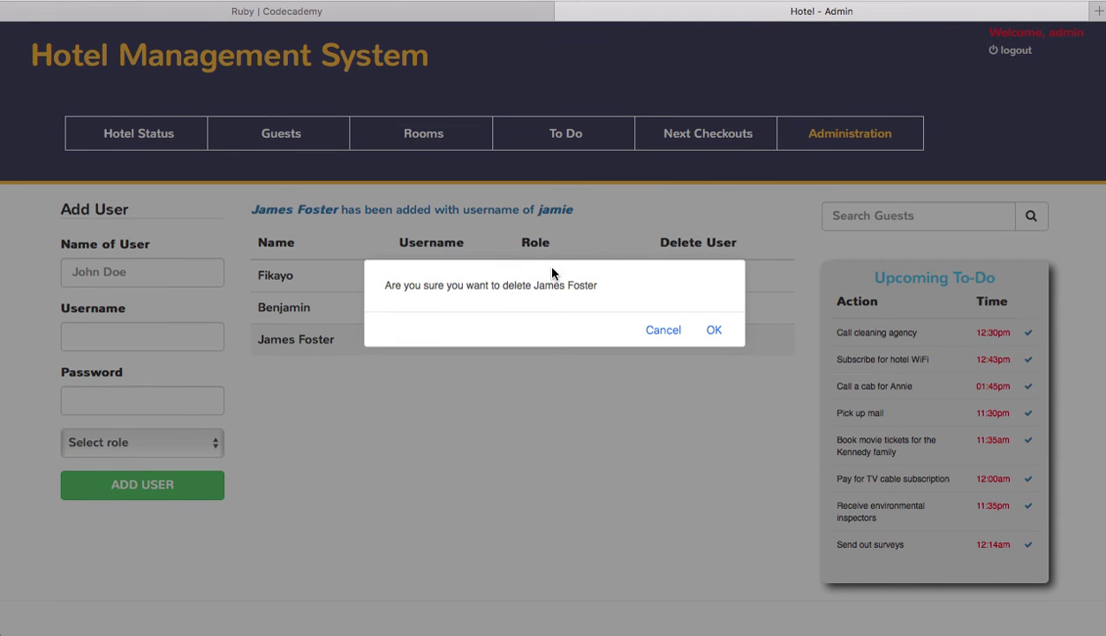
{"action": "left_click", "coordinate": [713, 332]}
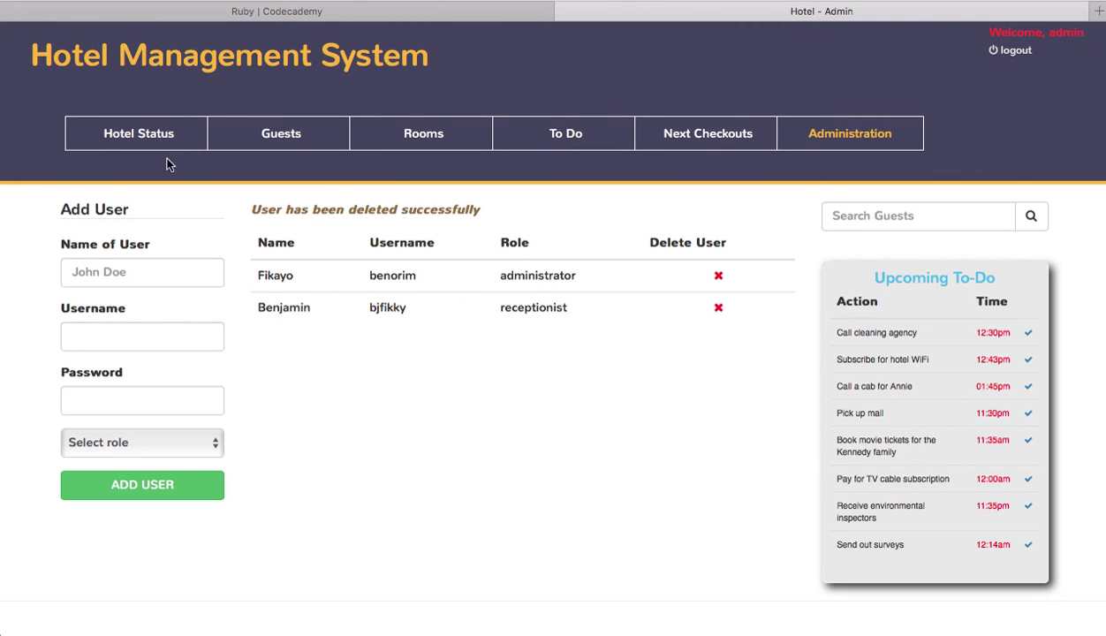
{"action": "left_click", "coordinate": [144, 143]}
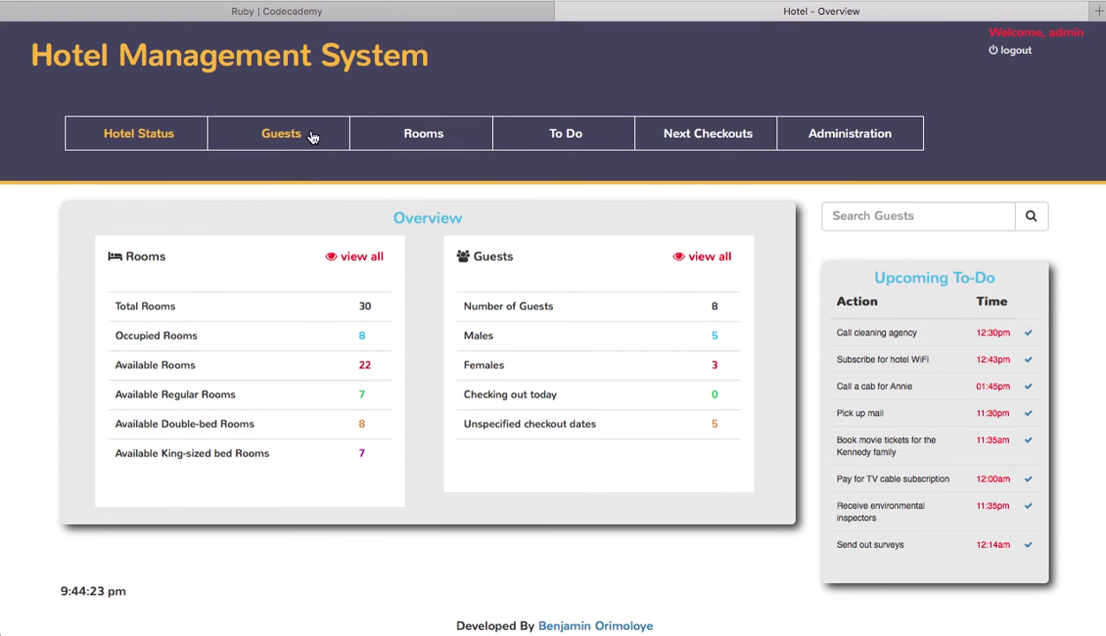
Step: Open the Add New Guest form from the Guests page
{"action": "left_click", "coordinate": [282, 133]}
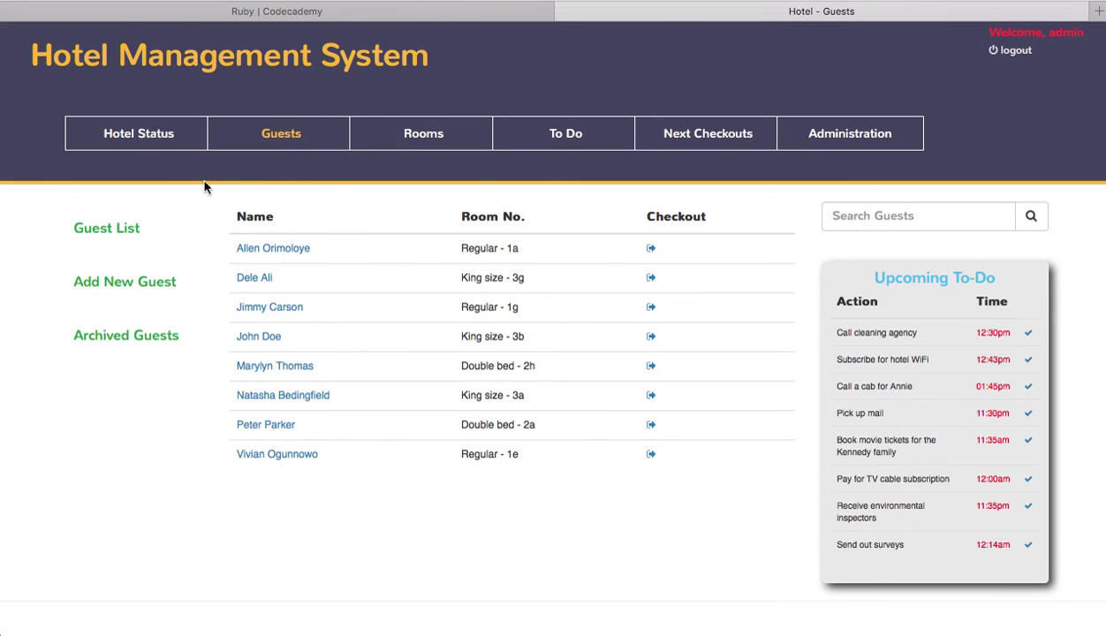
{"action": "left_click", "coordinate": [137, 289]}
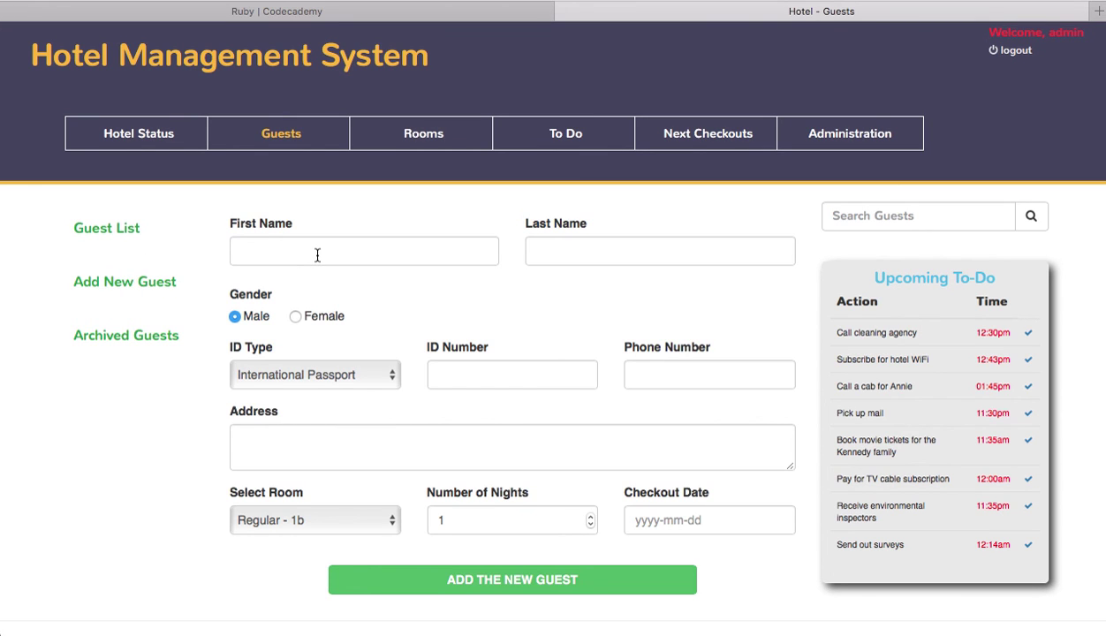
{"action": "left_click", "coordinate": [121, 229]}
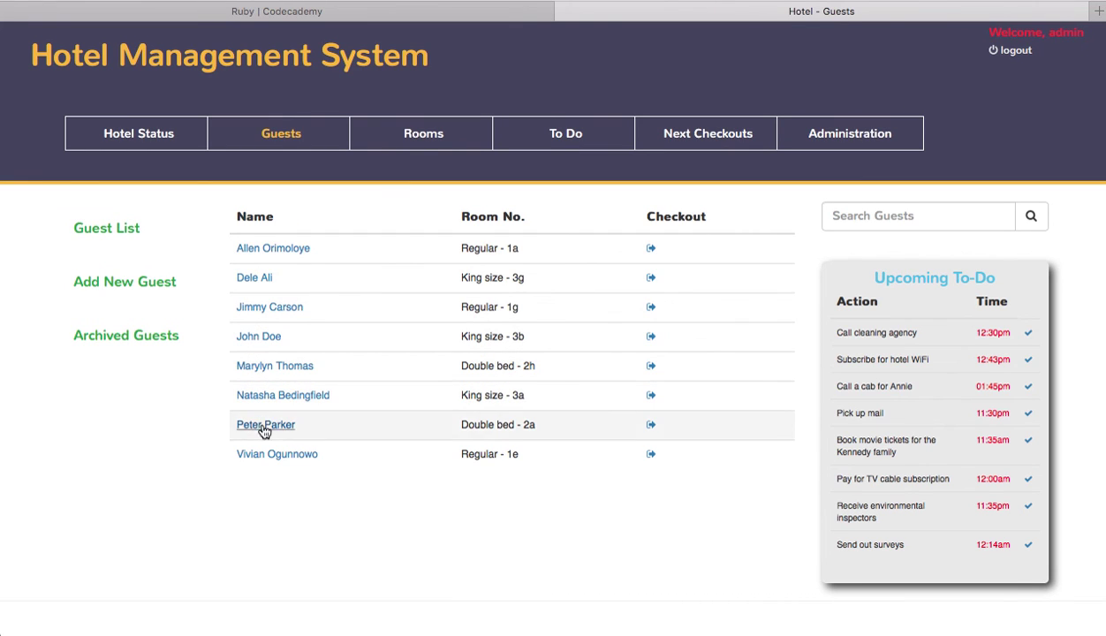
{"action": "left_click", "coordinate": [138, 292]}
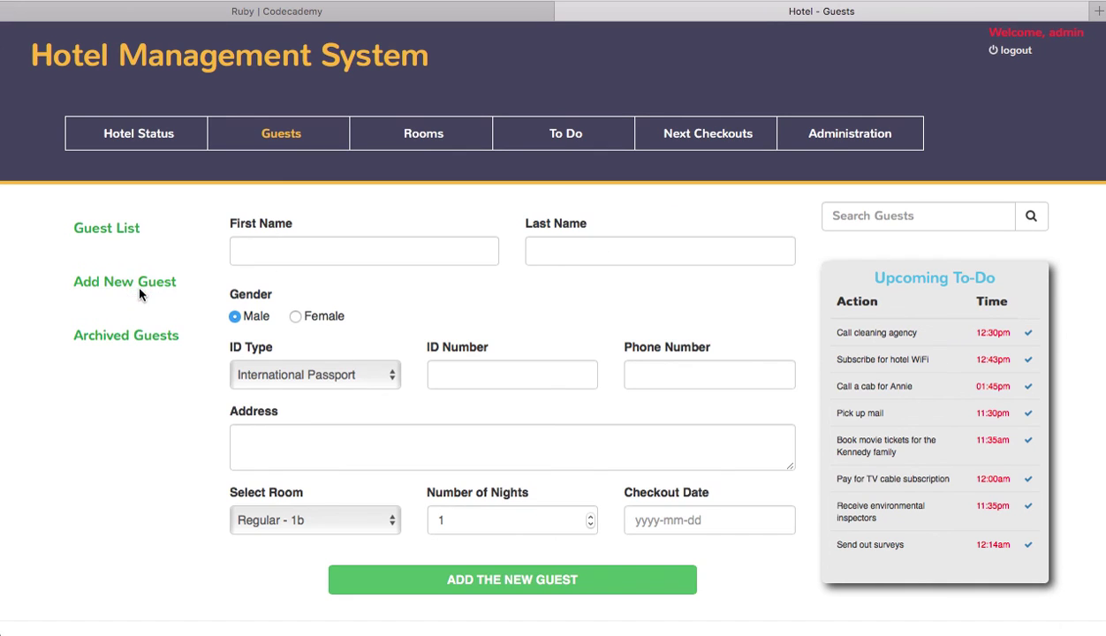
Step: Enter the guest's first and last name and an autofilled passport ID number
{"action": "left_click", "coordinate": [337, 248]}
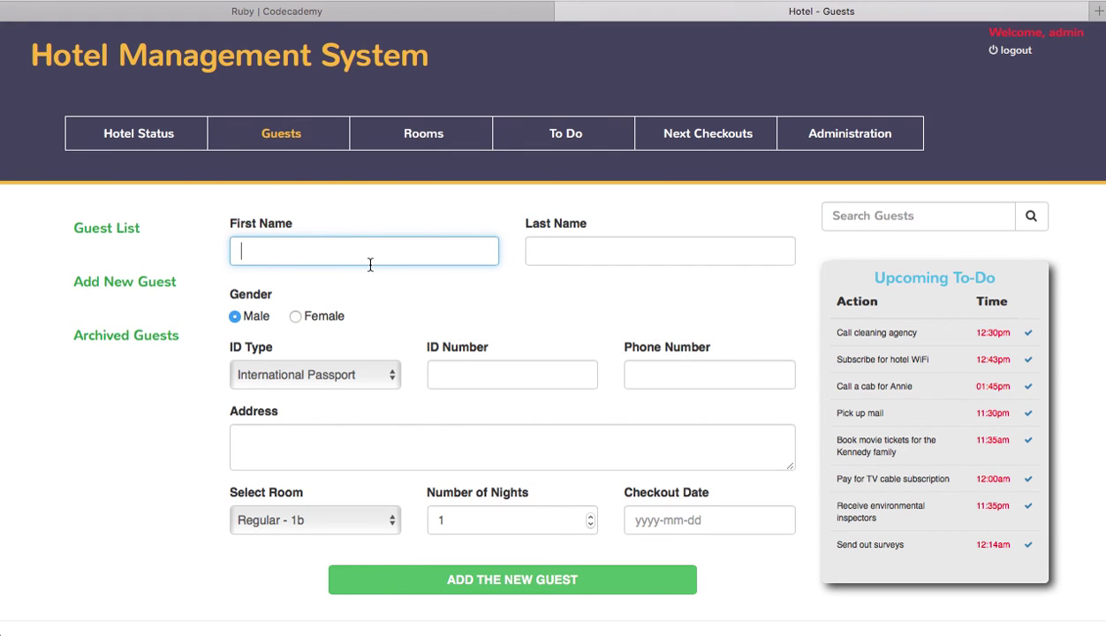
{"action": "key", "text": "Tab"}
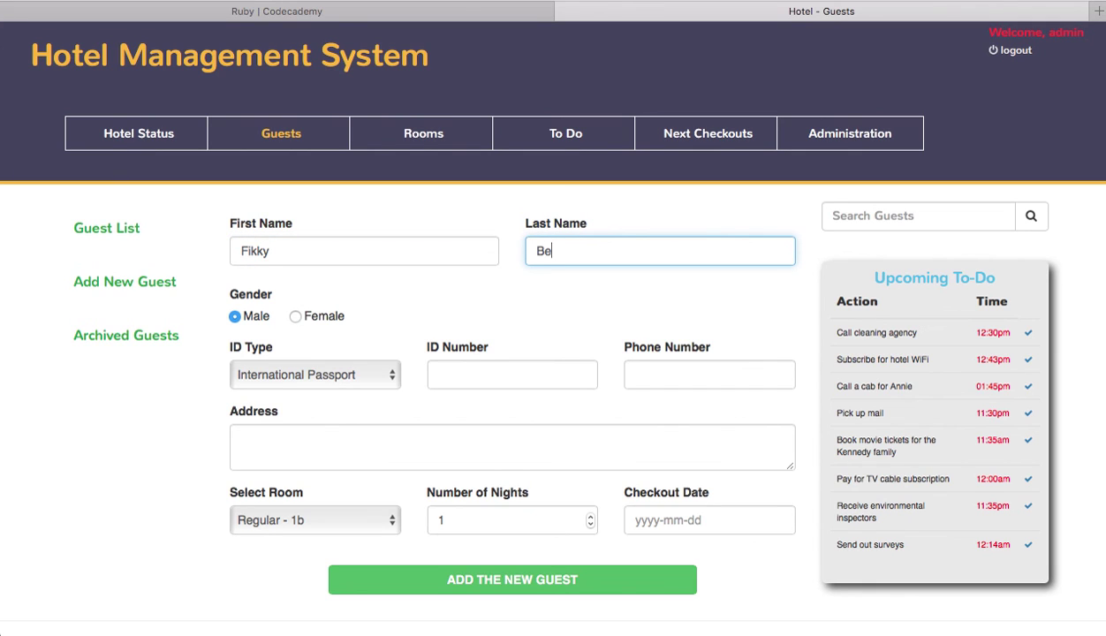
{"action": "left_click", "coordinate": [454, 375]}
{"action": "type", "text": "A"}
{"action": "key", "text": "Down"}
{"action": "key", "text": "Down"}
{"action": "key", "text": "Down"}
{"action": "key", "text": "Down"}
{"action": "key", "text": "Down"}
{"action": "key", "text": "Return"}
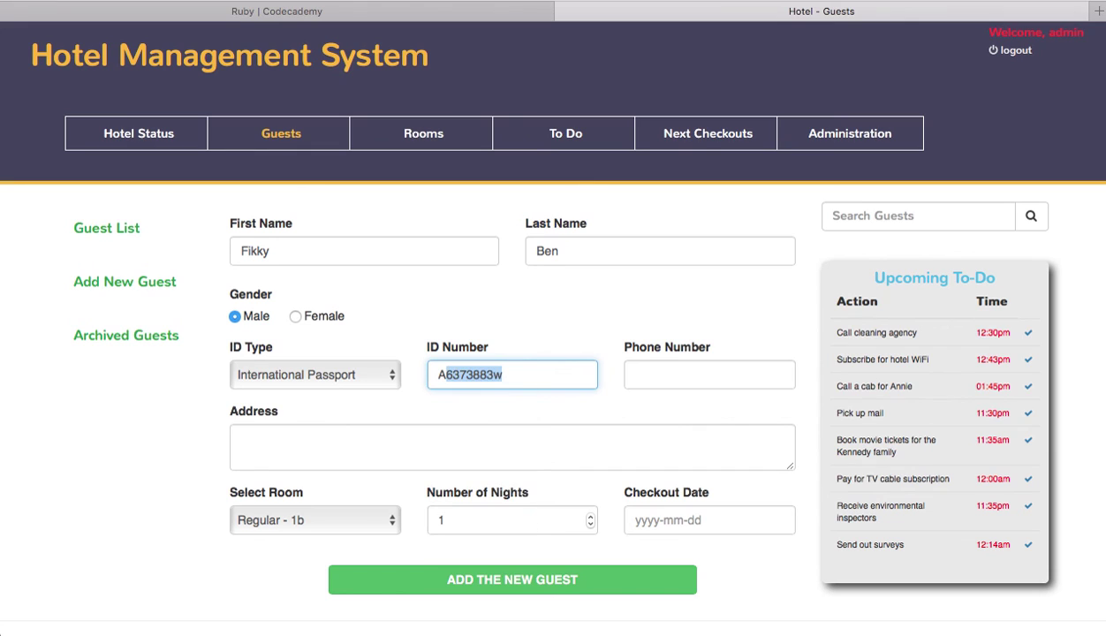
{"action": "left_click", "coordinate": [511, 364]}
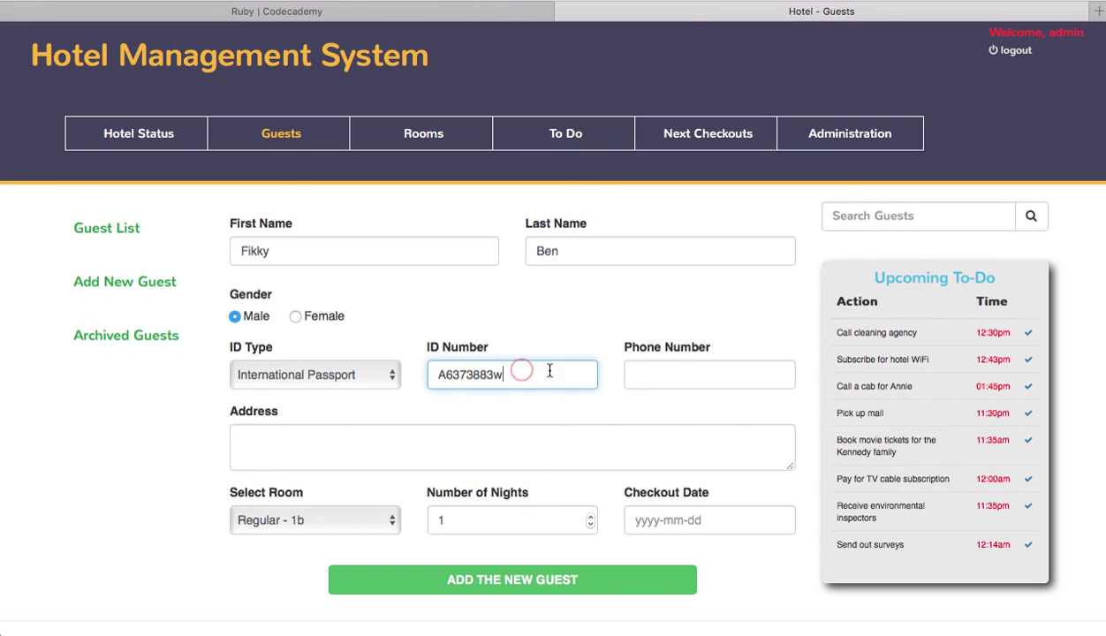
Step: Fill in the guest's phone number and street address, then submit the new guest
{"action": "left_click", "coordinate": [675, 372]}
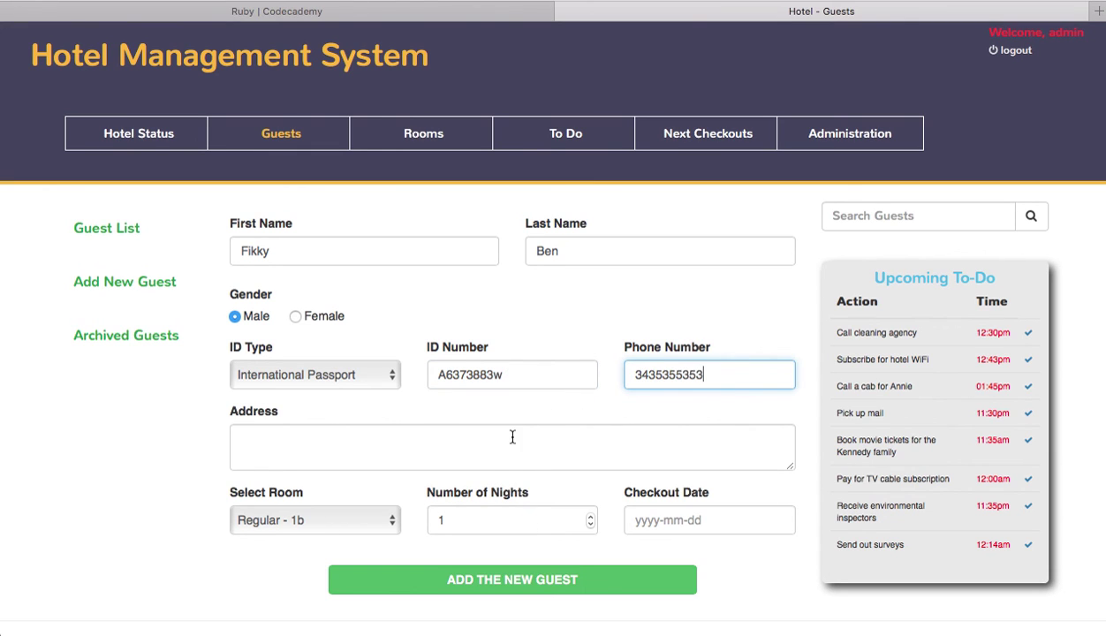
{"action": "left_click", "coordinate": [509, 439]}
{"action": "type", "text": "R"}
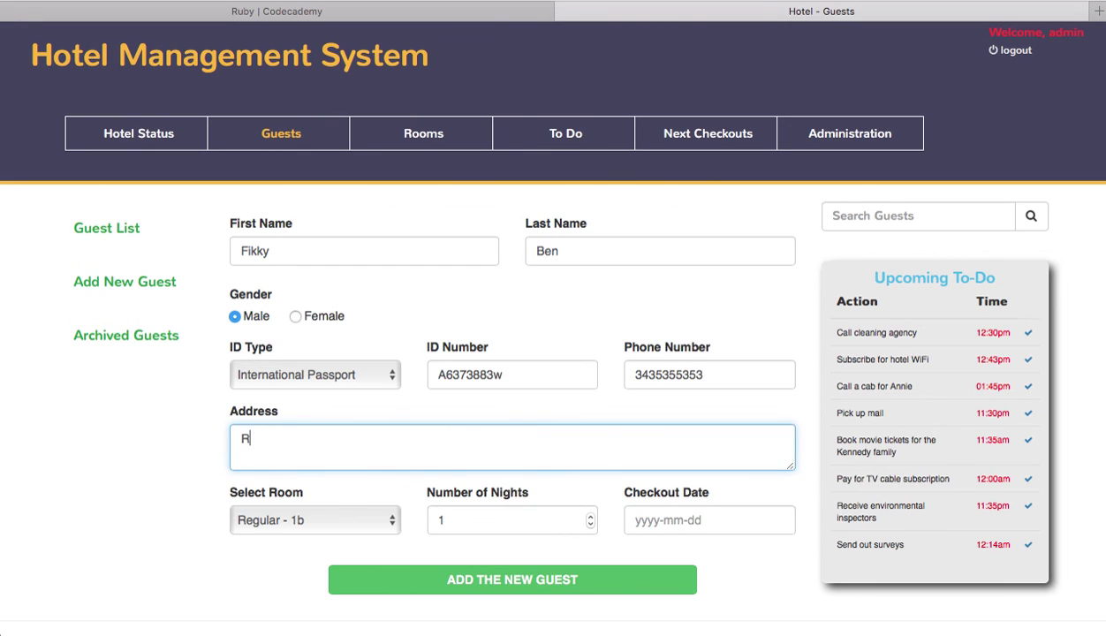
{"action": "type", "text": "icky avenue"}
{"action": "left_click", "coordinate": [597, 573]}
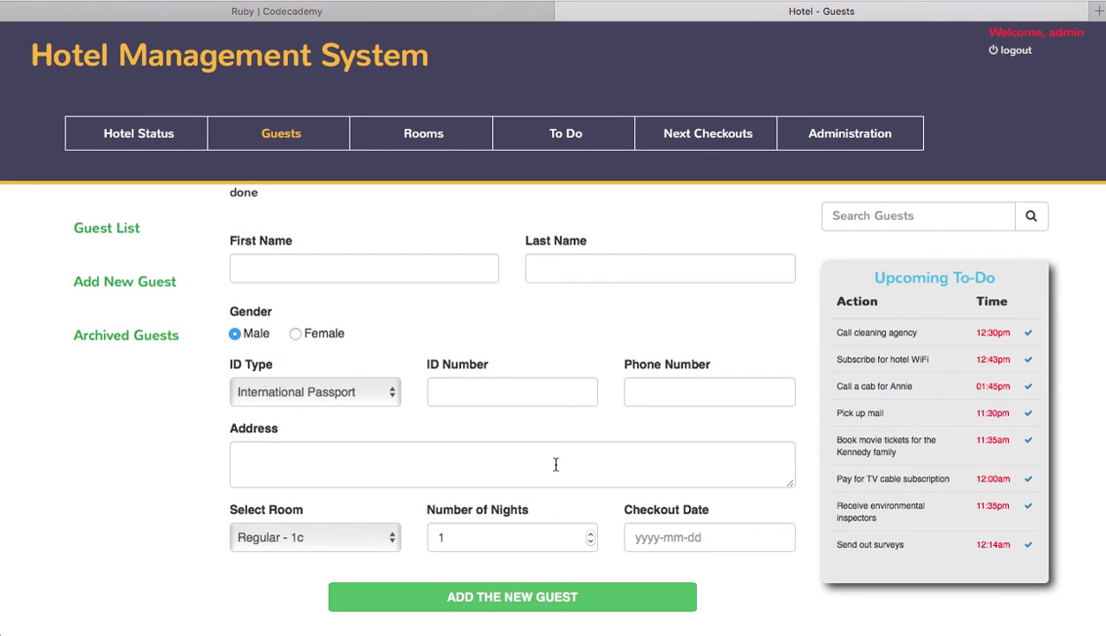
Step: Check the new guest in the Guests list and the Overview's updated count of 9 guests
{"action": "left_click", "coordinate": [135, 134]}
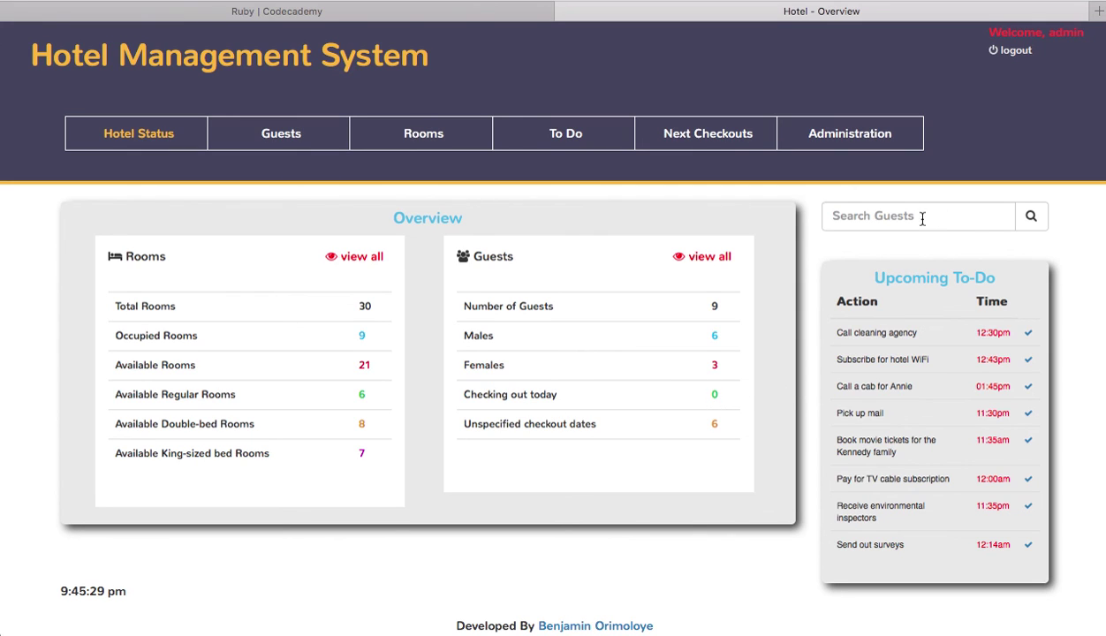
{"action": "left_click", "coordinate": [850, 216]}
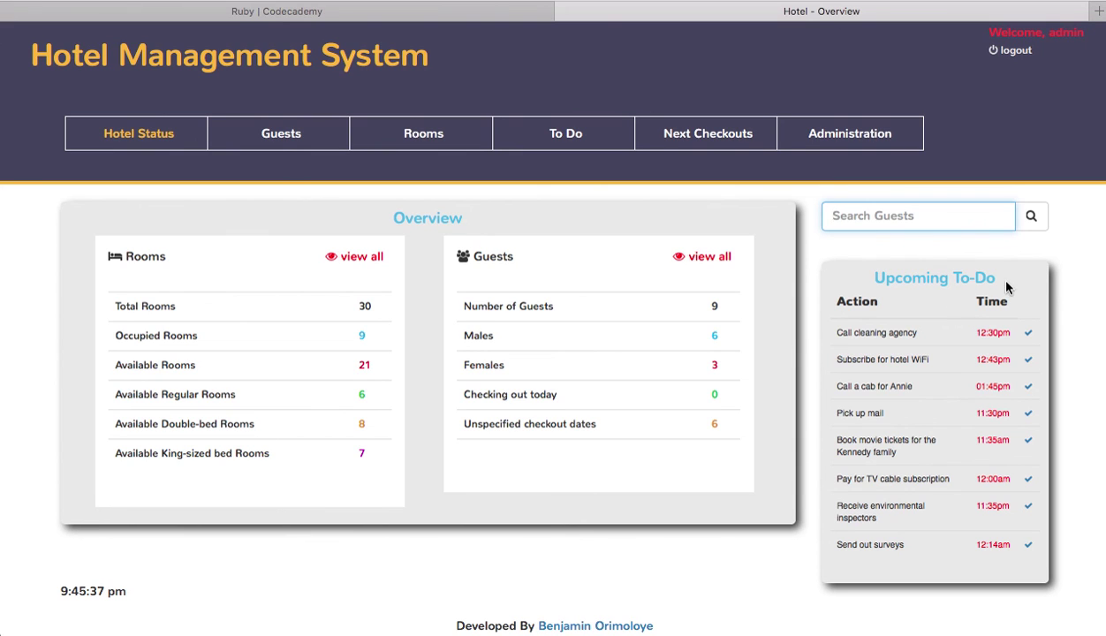
{"action": "left_click", "coordinate": [258, 136]}
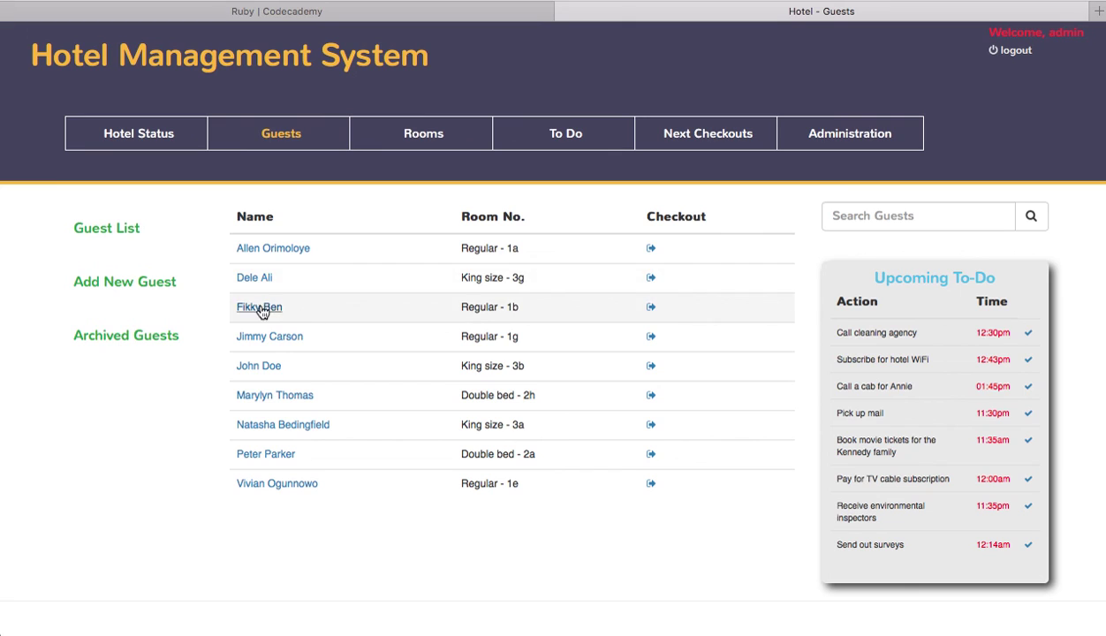
{"action": "left_click", "coordinate": [142, 143]}
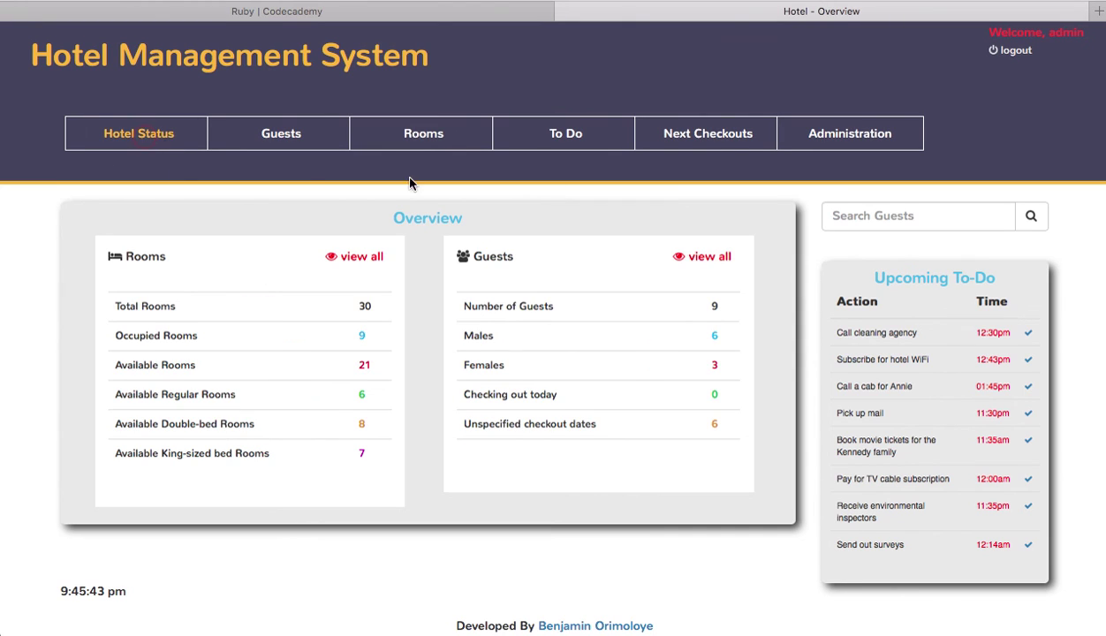
{"action": "left_click", "coordinate": [908, 225]}
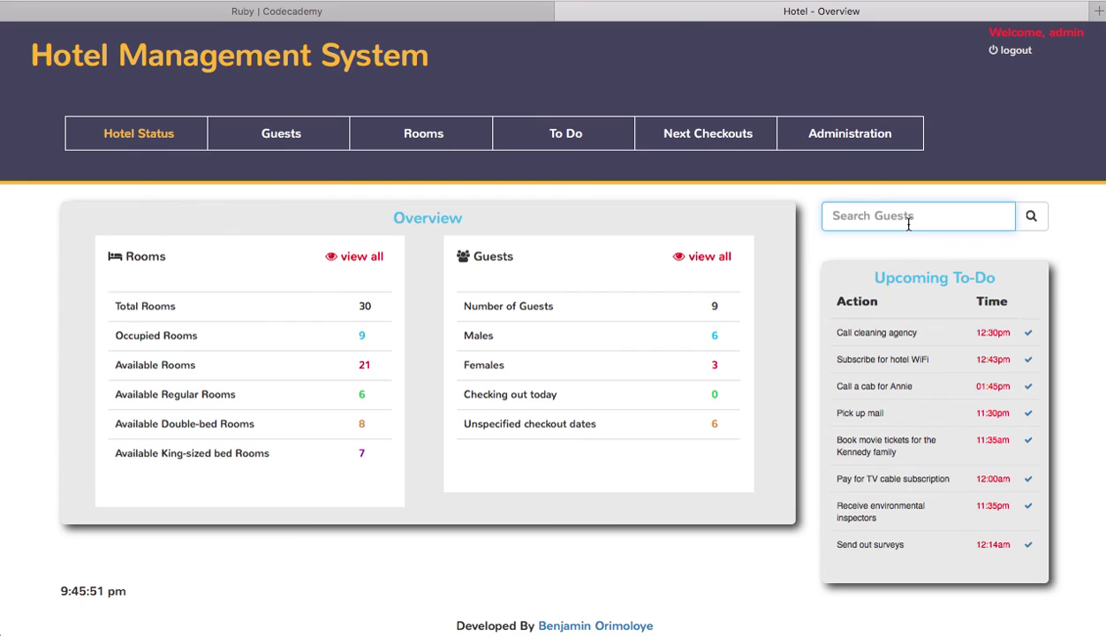
Step: Search for the guest by the first letters of their first name and open their record in room Regular - 1b
{"action": "type", "text": "Fik"}
{"action": "left_click", "coordinate": [1031, 217]}
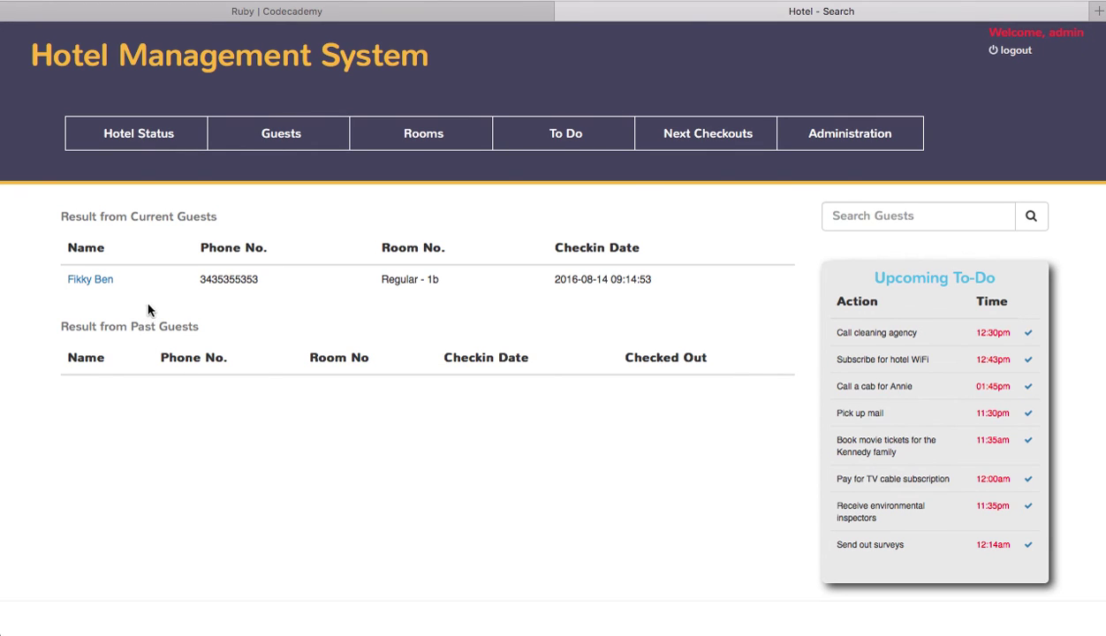
{"action": "left_click", "coordinate": [92, 280]}
{"action": "scroll", "coordinate": [588, 308], "scroll_direction": "down", "scroll_amount": 3}
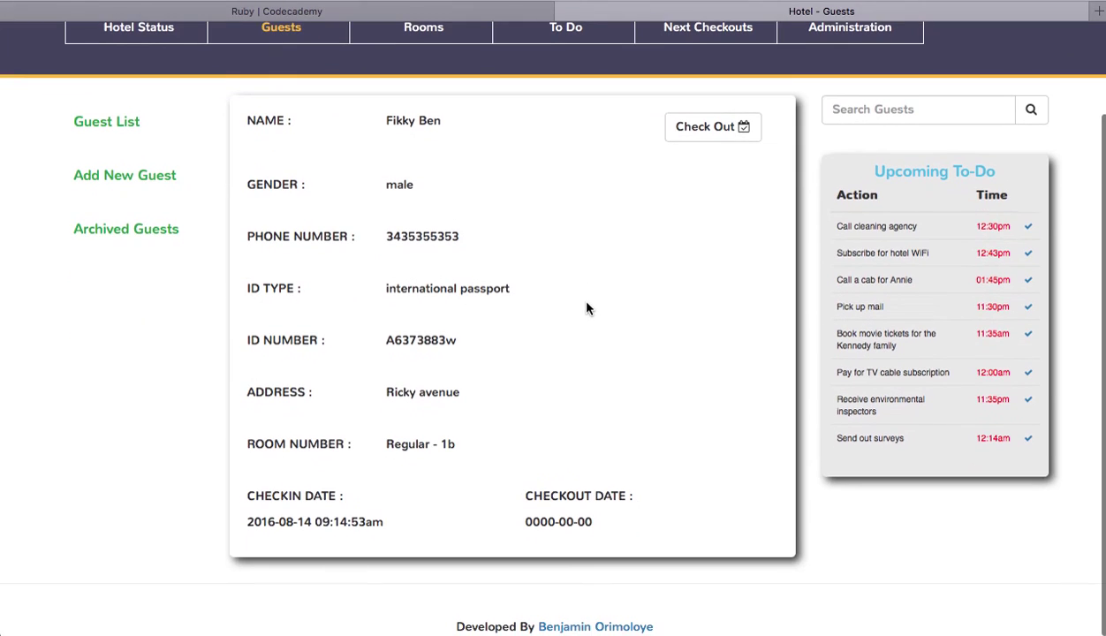
{"action": "scroll", "coordinate": [495, 263], "scroll_direction": "up", "scroll_amount": 3}
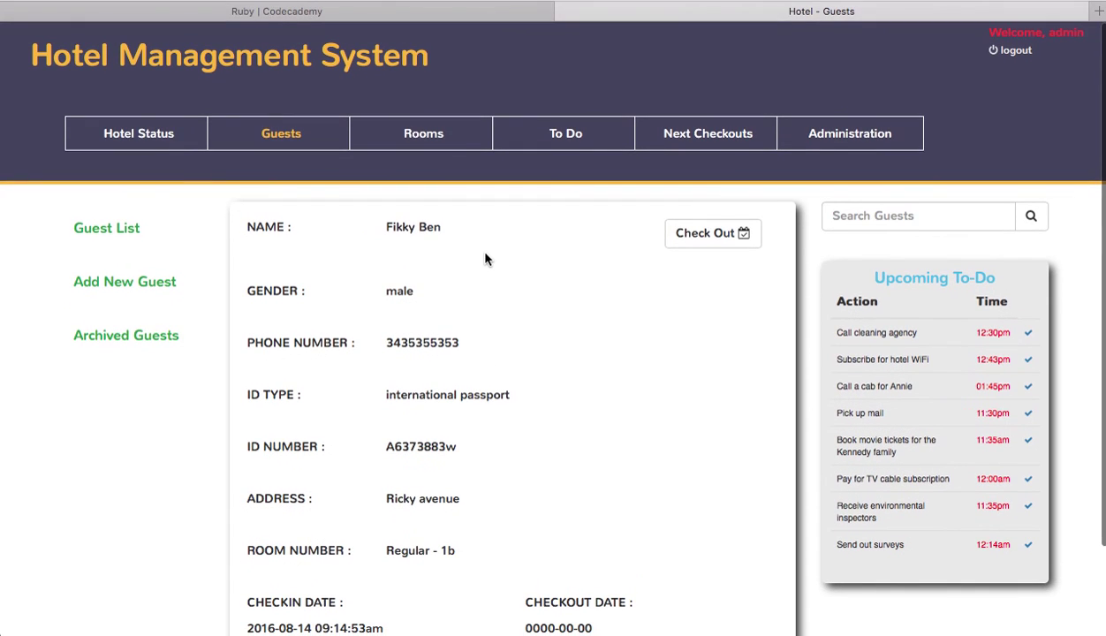